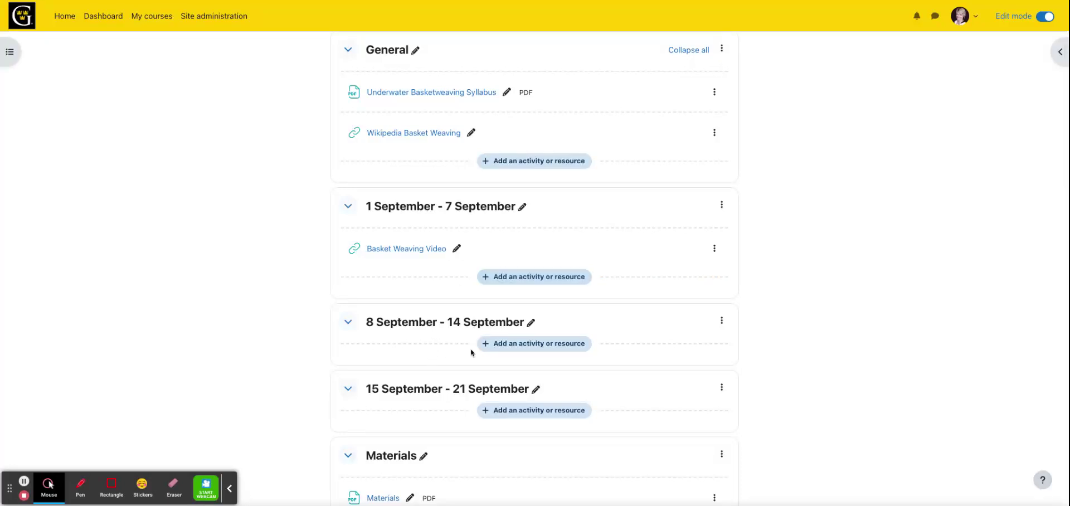
# - Star the Assignment activity in the activity chooser of the 1 September - 7 September section and show the starred activities
pyautogui.click(517, 278)
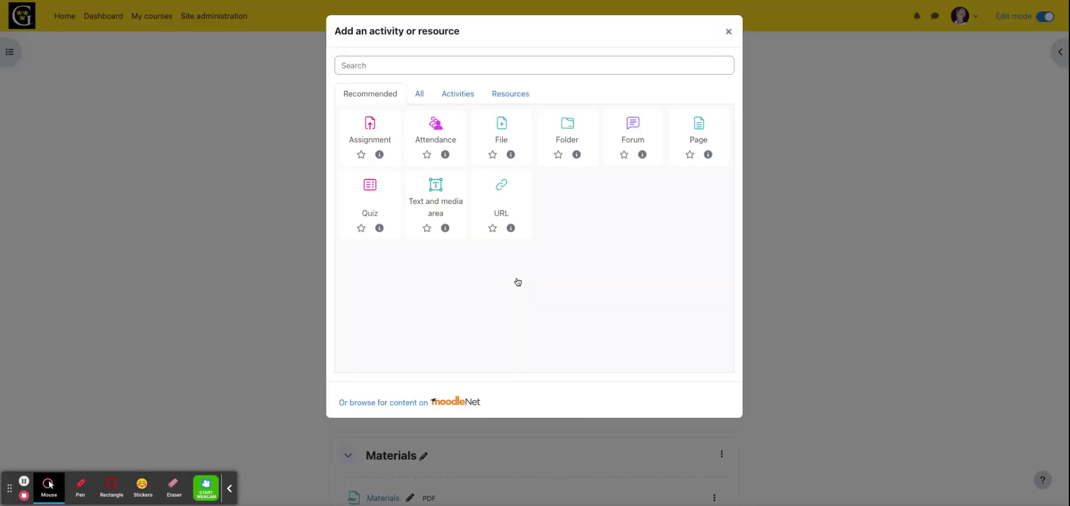
pyautogui.click(424, 95)
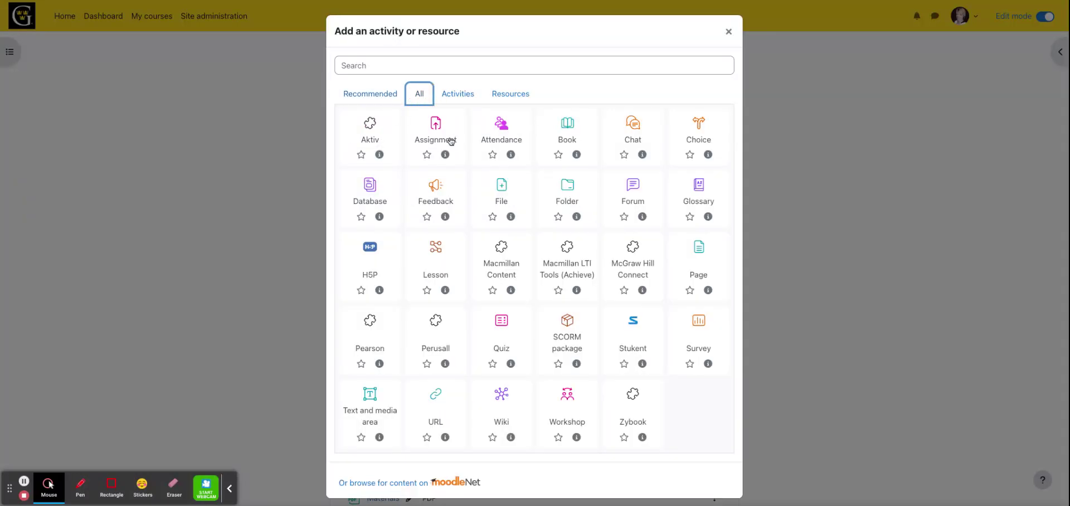
pyautogui.click(461, 98)
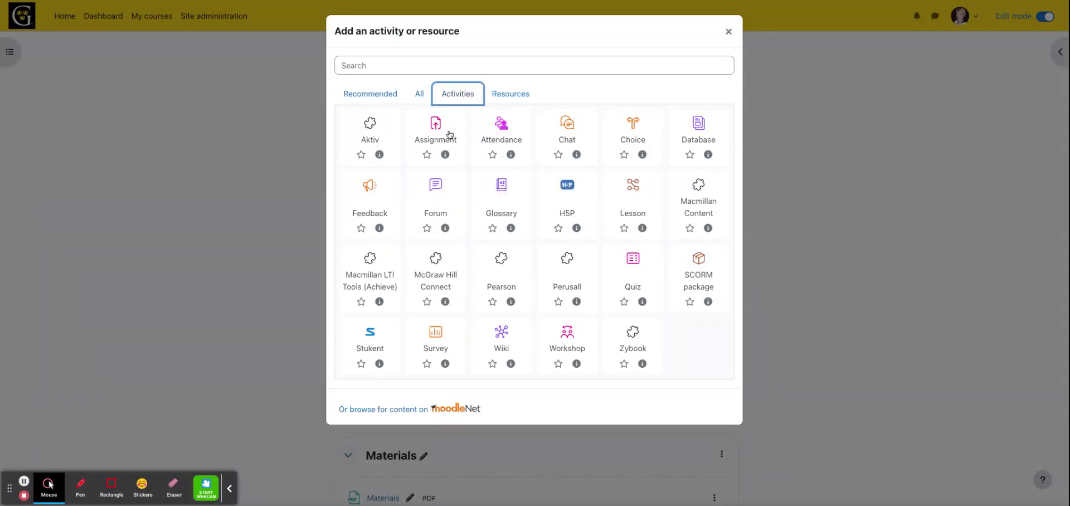
pyautogui.click(427, 157)
pyautogui.click(359, 94)
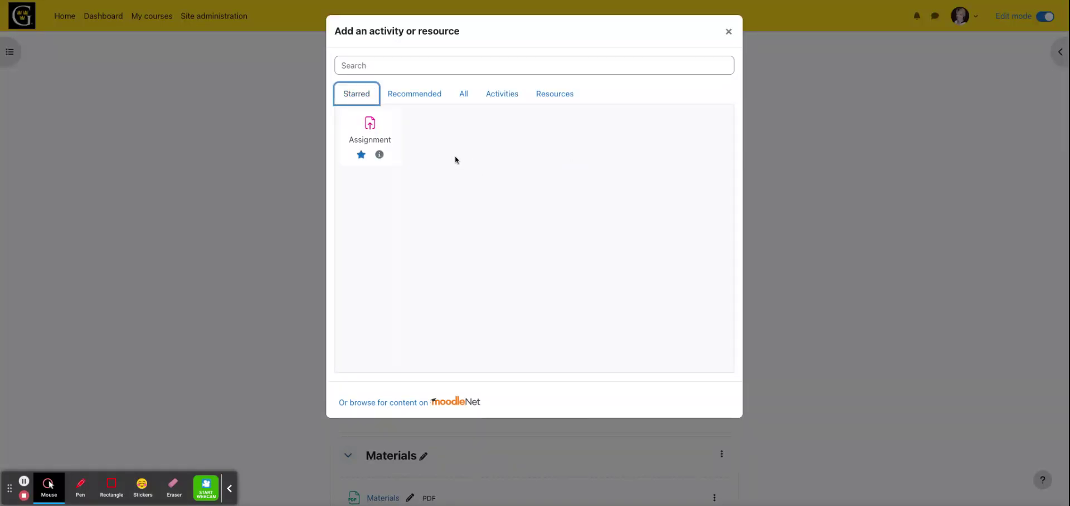
# - Create a new assignment from the starred activities and name it "Basket #1"
pyautogui.click(370, 129)
pyautogui.click(474, 194)
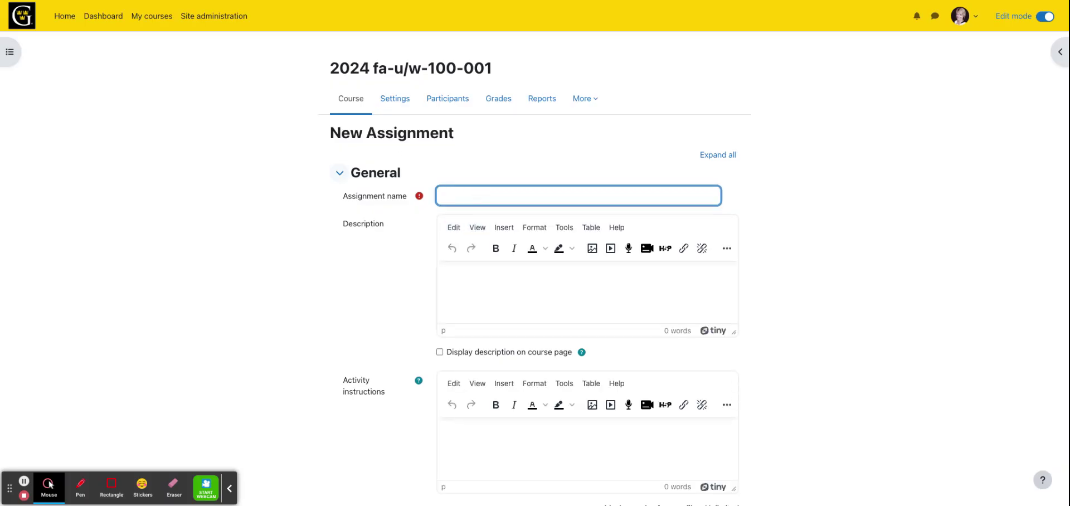
pyautogui.write('Basket #1')
# - Examine the assignment's description, activity instructions and additional files fields
pyautogui.click(500, 290)
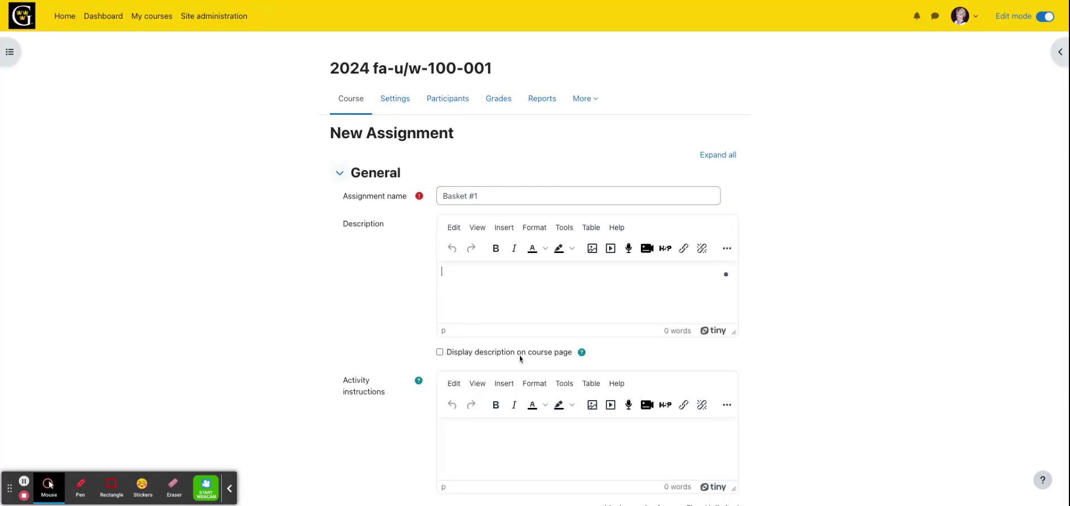
pyautogui.scroll(-3, 516, 359)
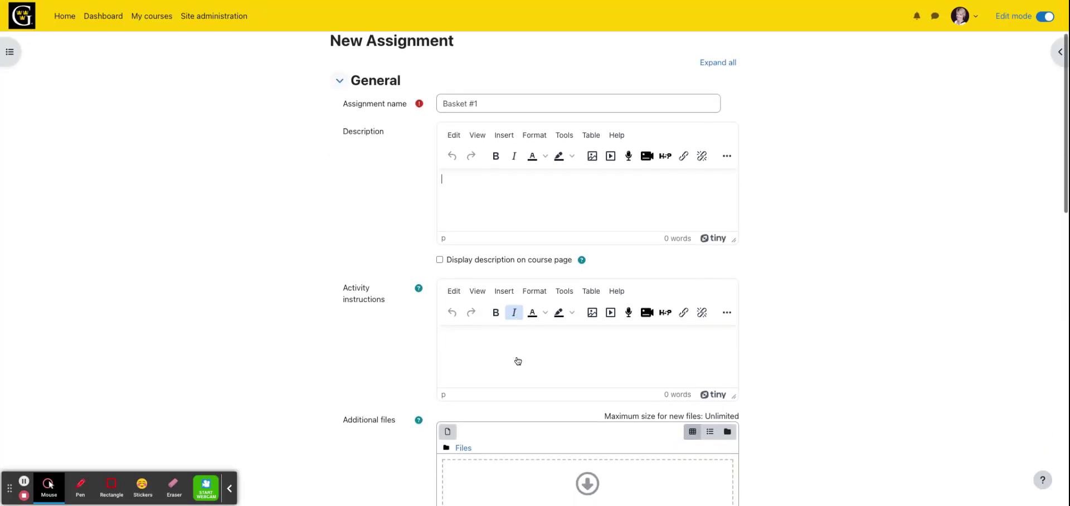
pyautogui.click(464, 302)
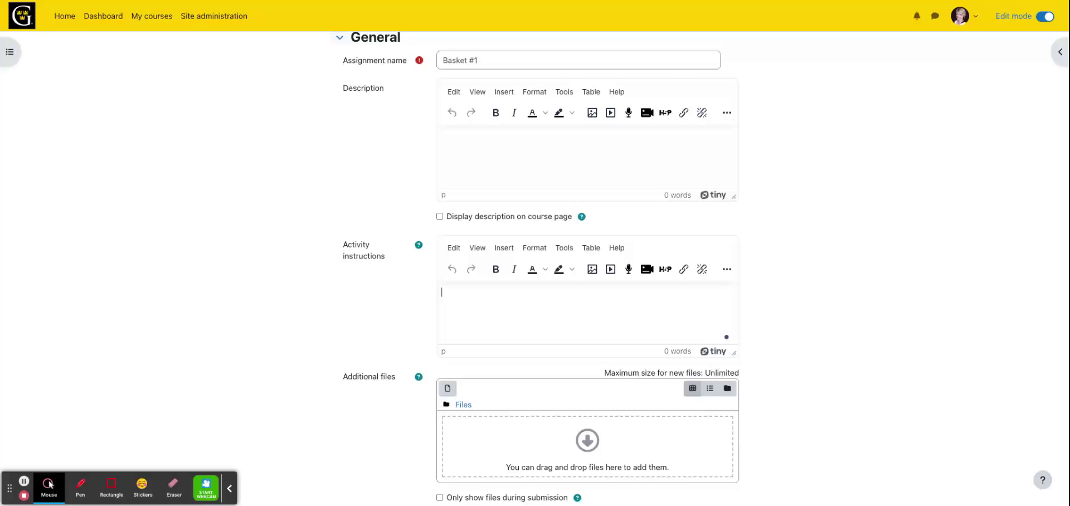
pyautogui.scroll(-1, 557, 290)
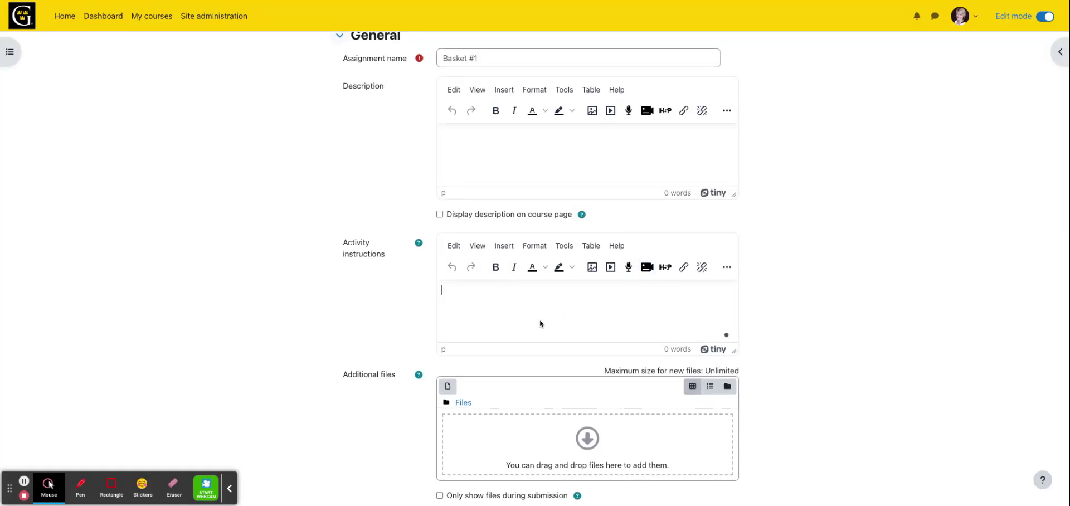
pyautogui.scroll(-2, 518, 322)
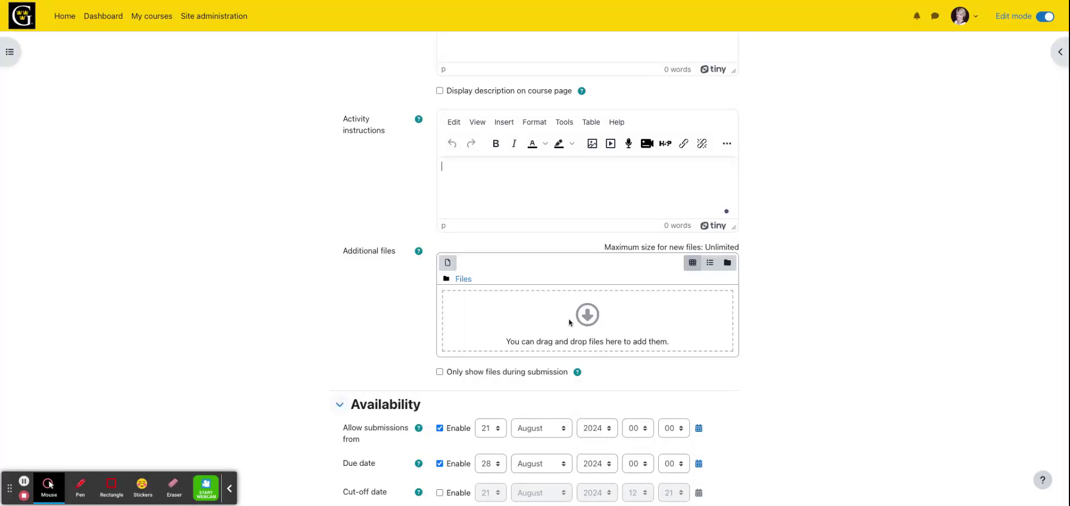
# - Set the assignment's "Allow submissions from" date to 3 September 2024
pyautogui.scroll(-4, 568, 322)
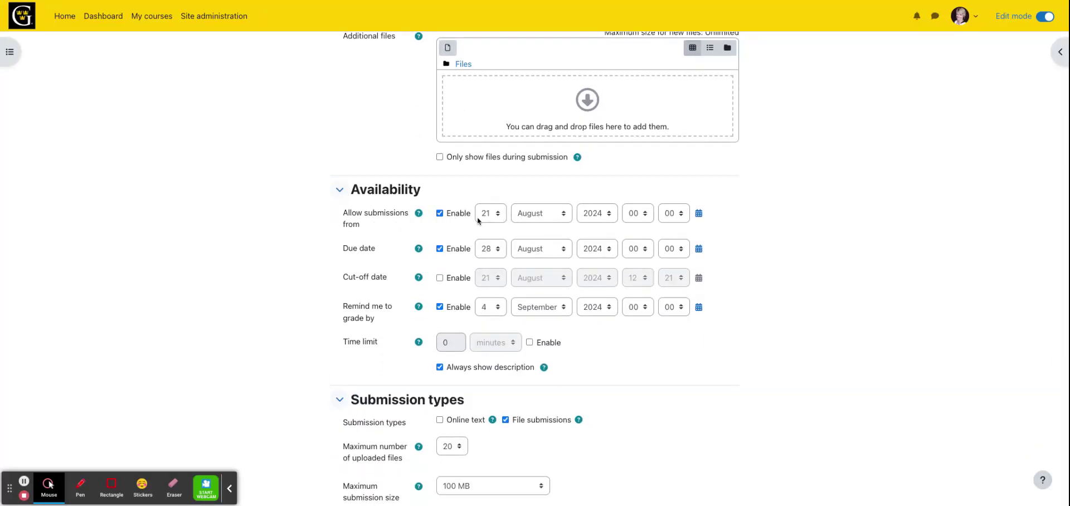
pyautogui.click(503, 217)
pyautogui.press('3')
pyautogui.click(537, 218)
pyautogui.press('s')
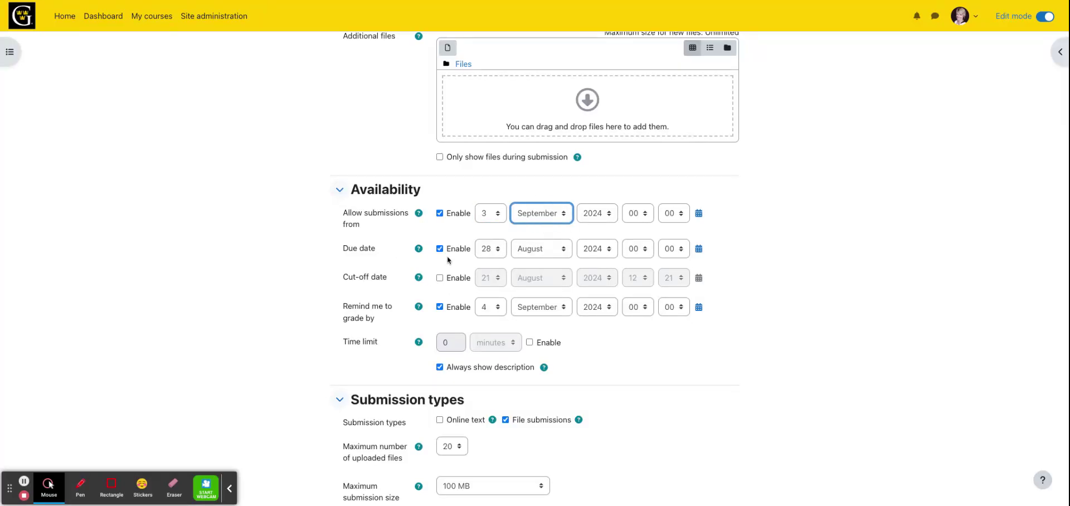
# - Set the assignment's due date to 17 September 2024
pyautogui.click(534, 251)
pyautogui.press('s')
pyautogui.click(497, 250)
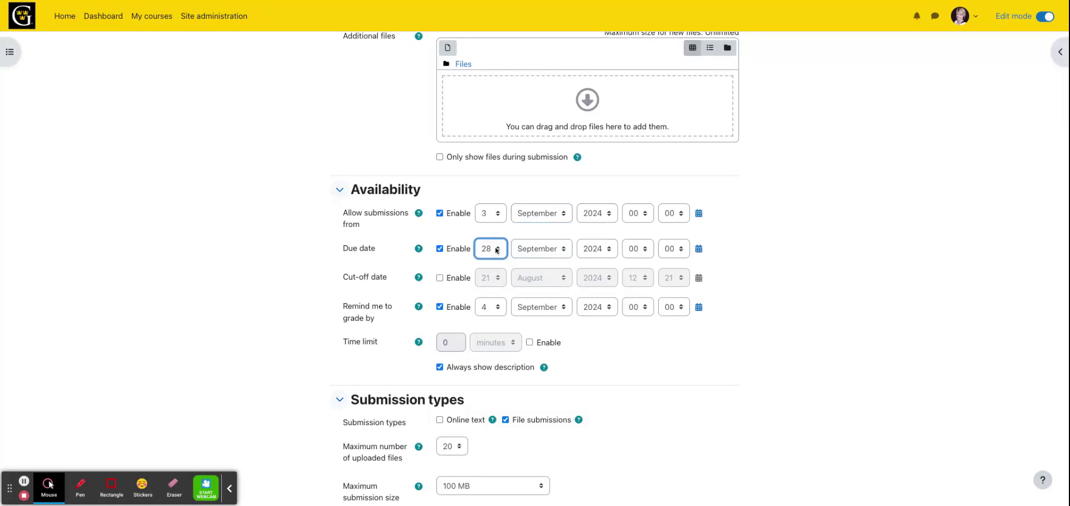
# - Try a cut-off date of 20 September 2024 and disable the cut-off date again
pyautogui.click(440, 277)
pyautogui.click(543, 282)
pyautogui.press('s')
pyautogui.click(499, 281)
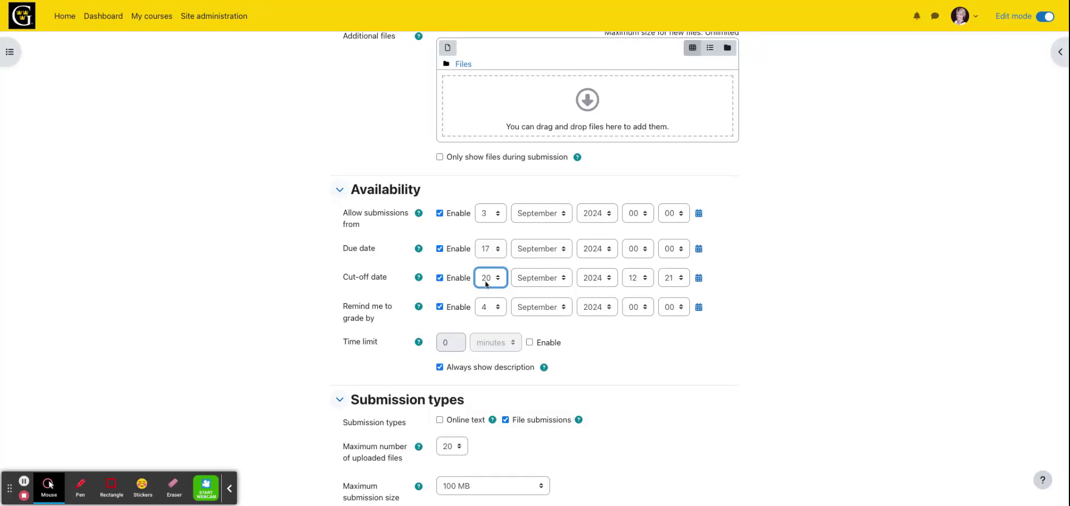
pyautogui.click(443, 281)
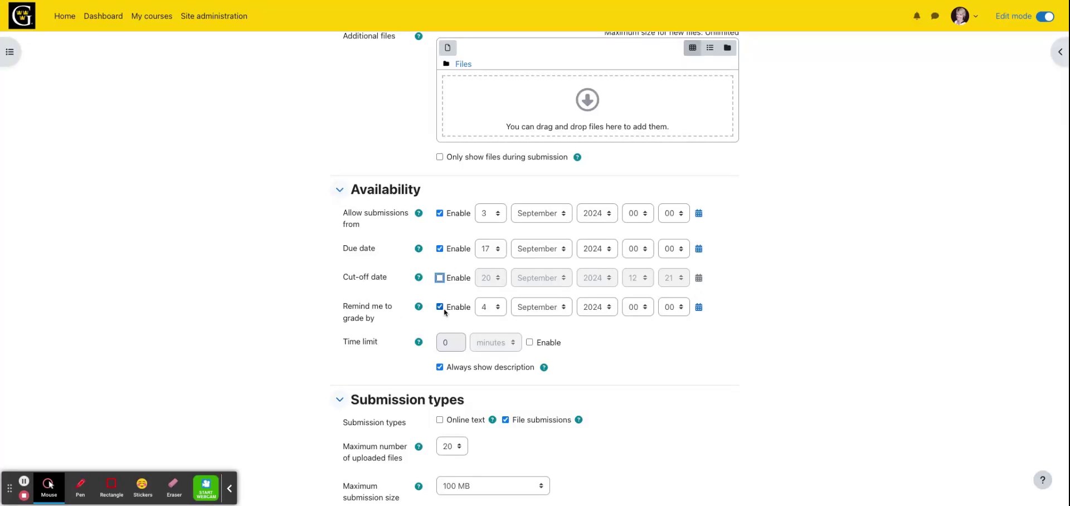
# - Set the "Remind me to grade by" date to 18 September 2024, and turn the time limit on and back off
pyautogui.click(498, 311)
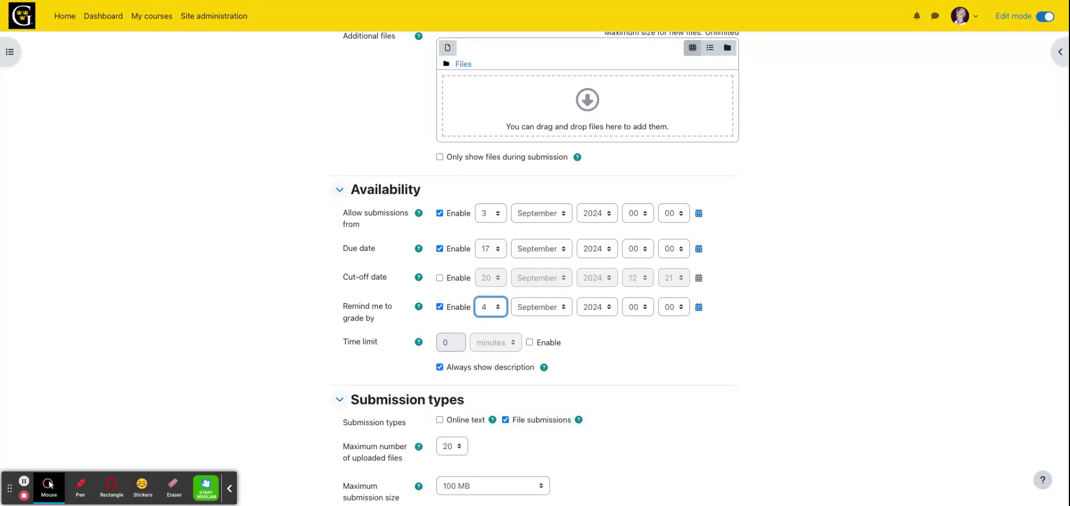
pyautogui.write('18')
pyautogui.click(529, 342)
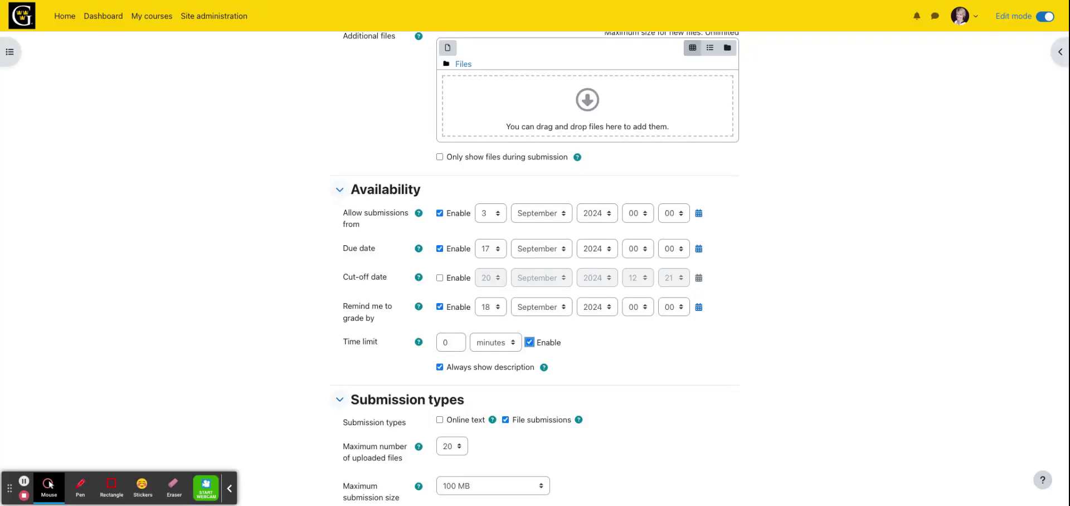
pyautogui.click(529, 343)
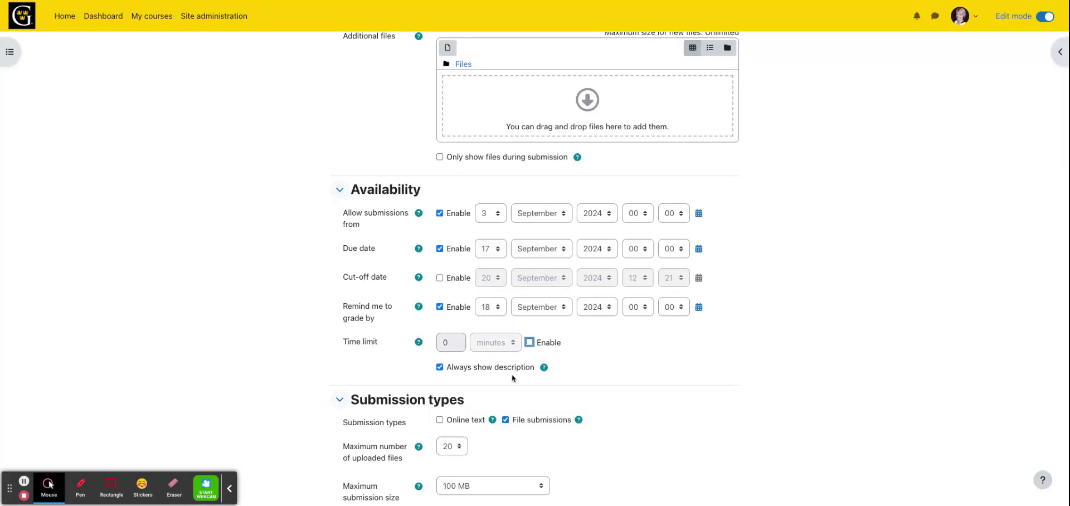
# - Try enabling online text submissions with a word limit, and turn both options off again
pyautogui.scroll(-3, 512, 373)
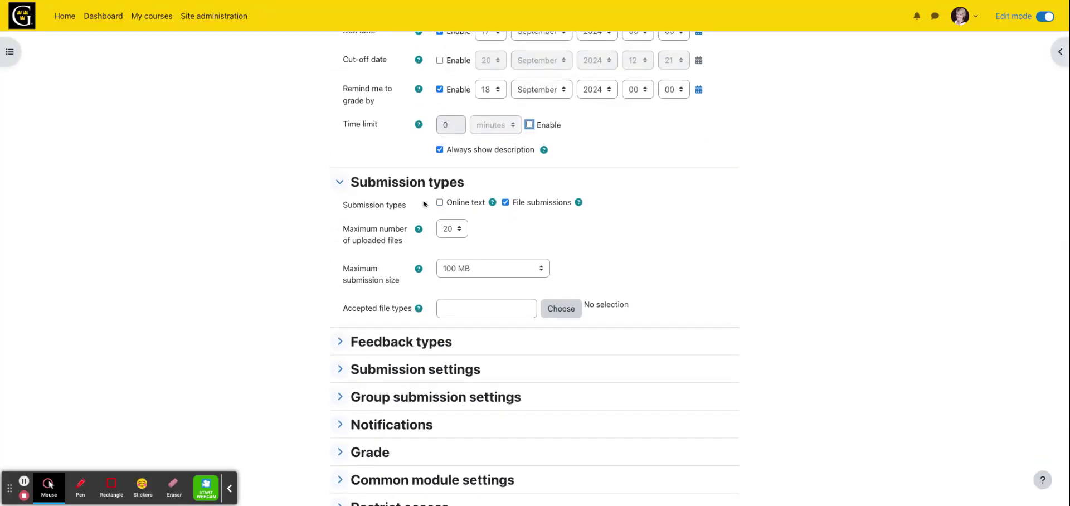
pyautogui.click(439, 202)
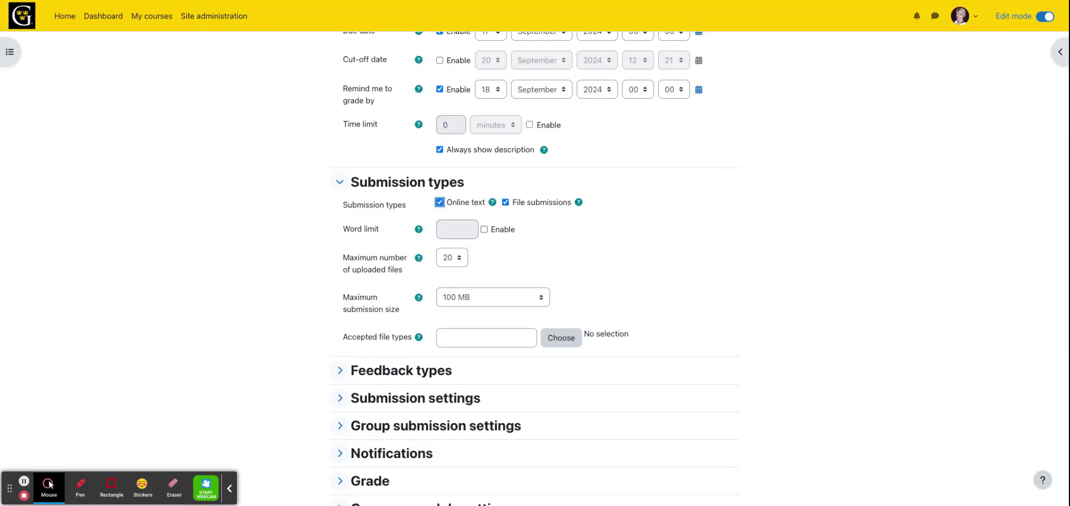
pyautogui.click(484, 229)
pyautogui.click(454, 229)
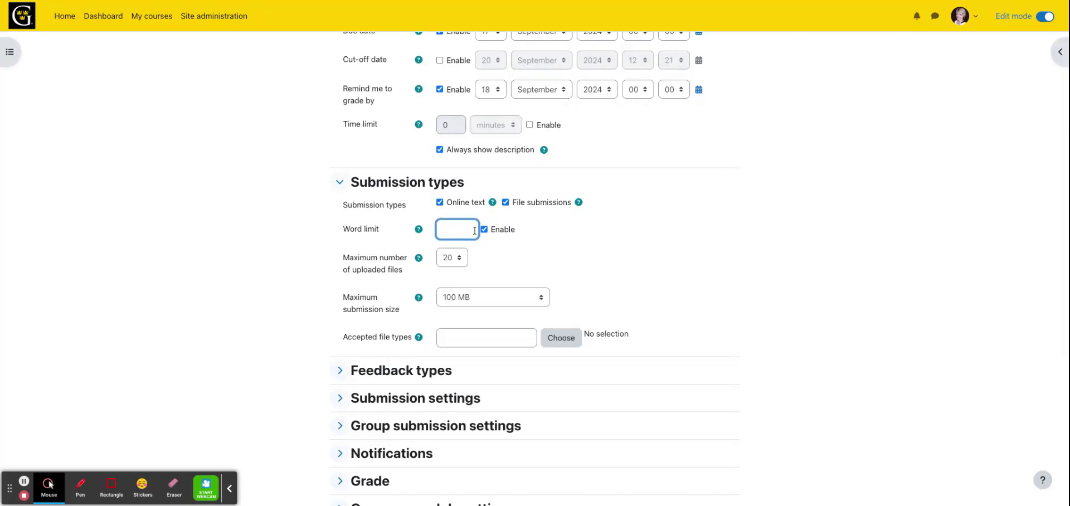
pyautogui.click(484, 230)
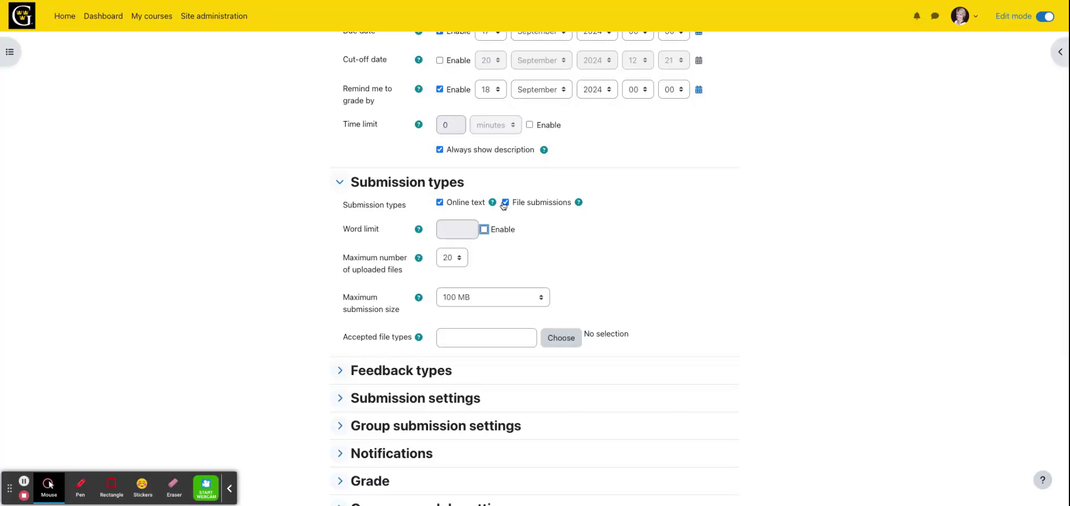
pyautogui.click(479, 205)
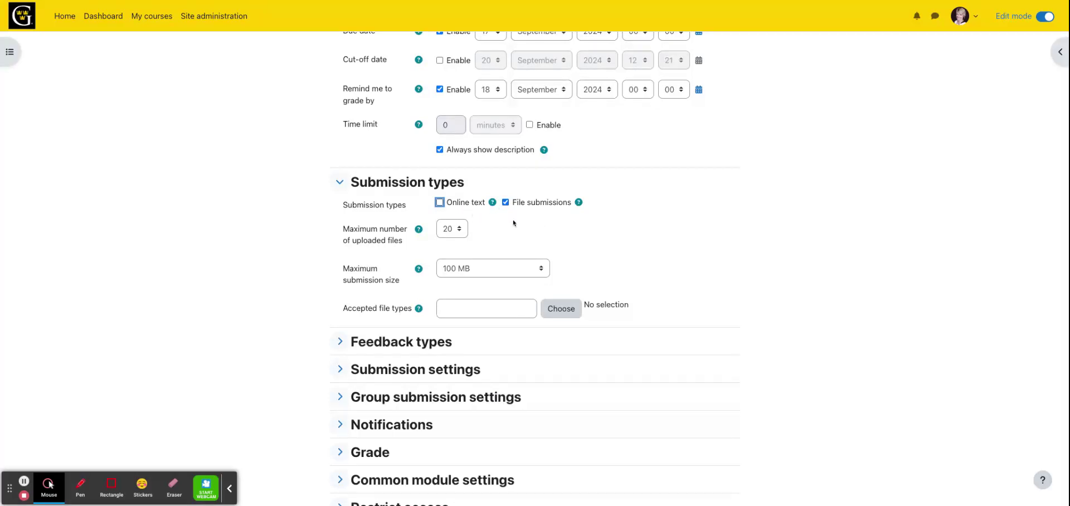
# - Set the maximum number of uploaded files to 1
pyautogui.click(460, 230)
pyautogui.press('1')
pyautogui.press('5')
pyautogui.press('1')
pyautogui.press('Tab')
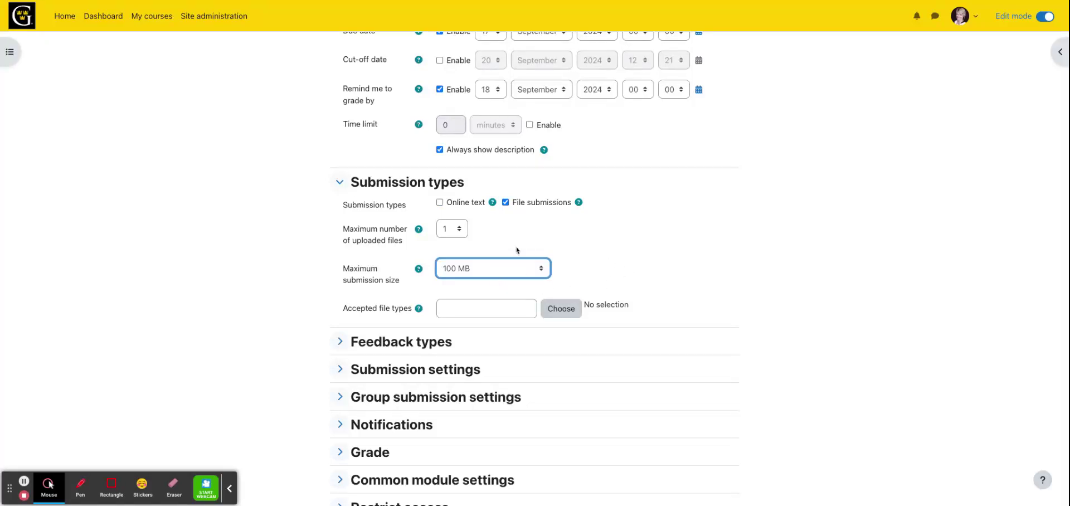
# - Try replacing file submissions with online text, and restore file submissions as the only submission type
pyautogui.click(505, 202)
pyautogui.click(440, 202)
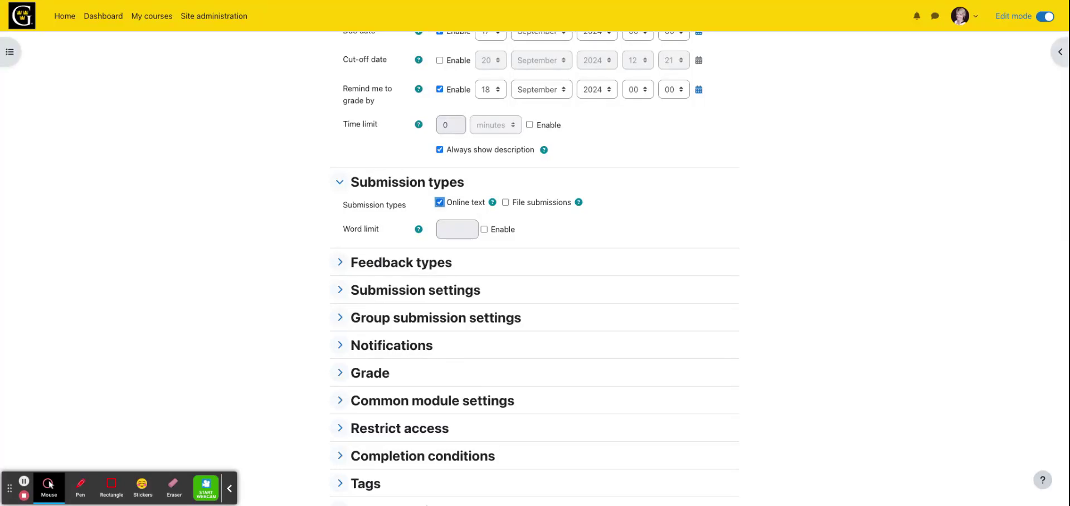
pyautogui.click(440, 203)
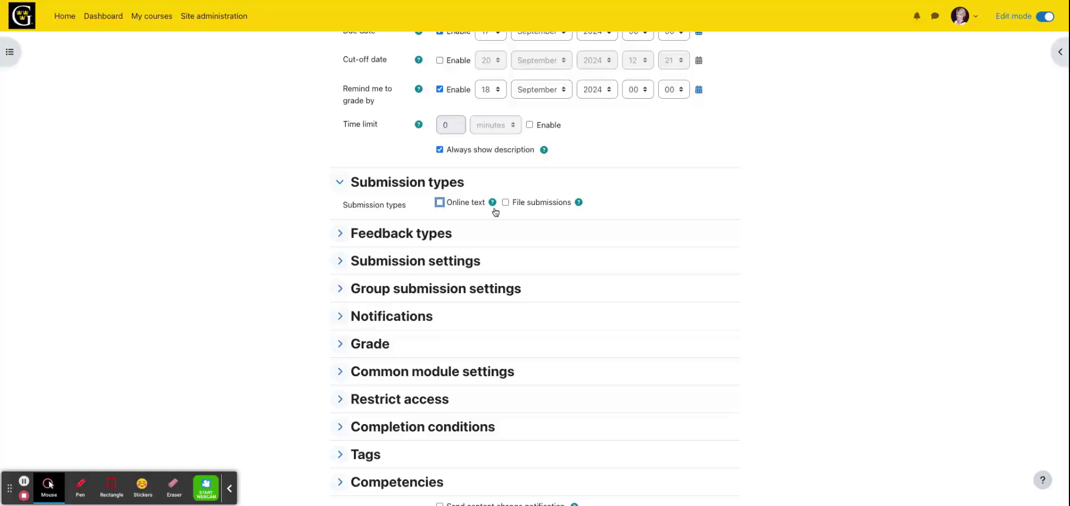
pyautogui.click(504, 203)
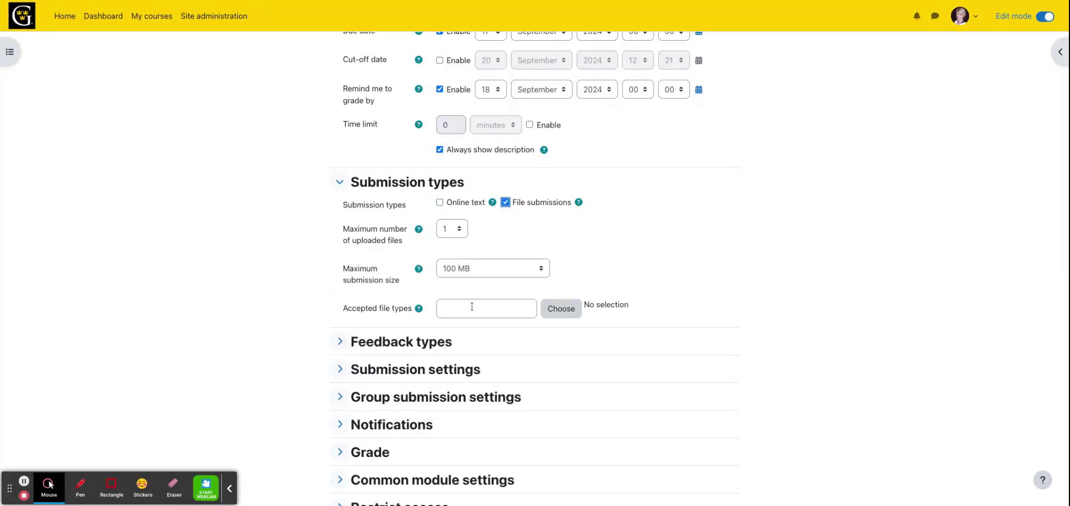
# - Expand the feedback types of the assignment and turn feedback files off and back on
pyautogui.scroll(6, 472, 307)
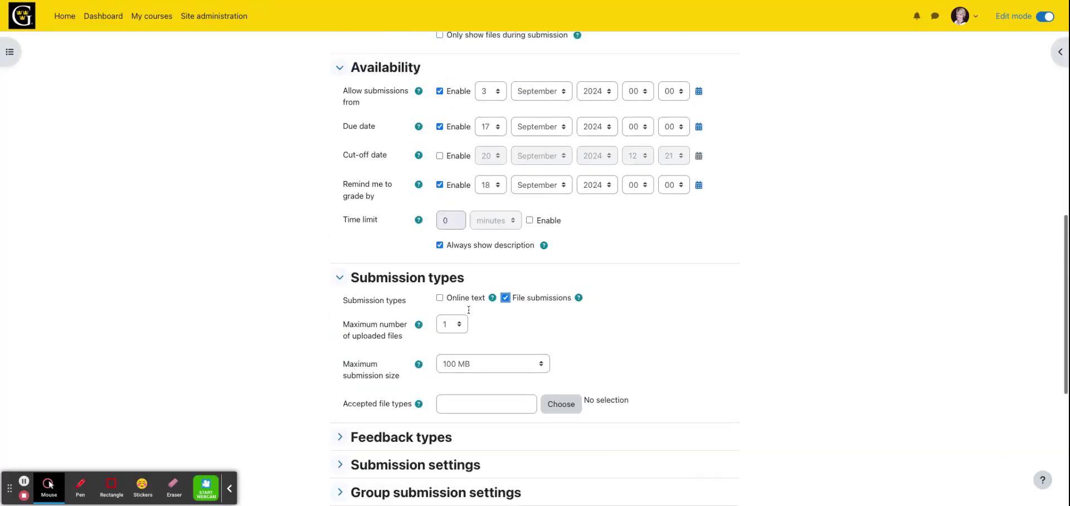
pyautogui.scroll(5, 540, 114)
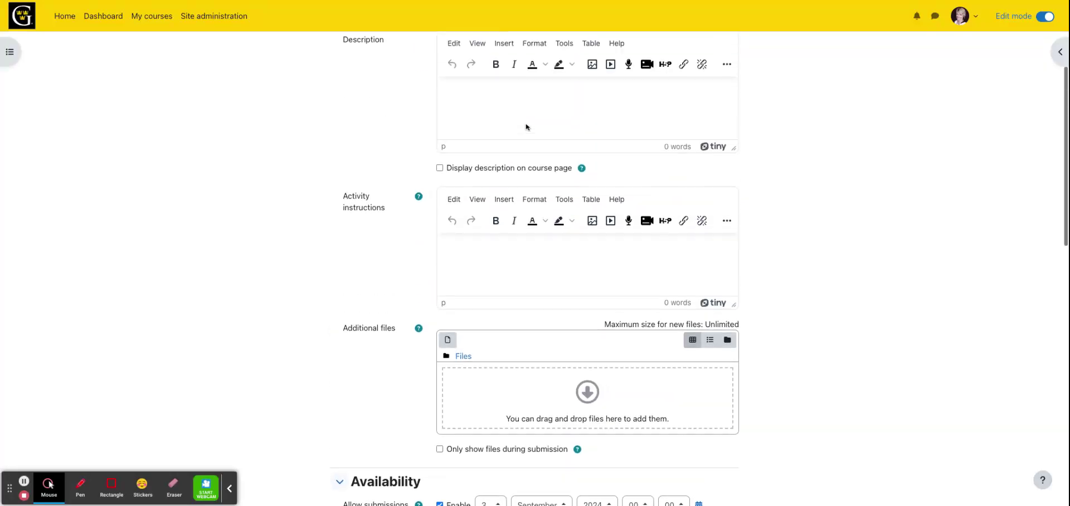
pyautogui.scroll(-8, 523, 175)
pyautogui.scroll(-5, 524, 177)
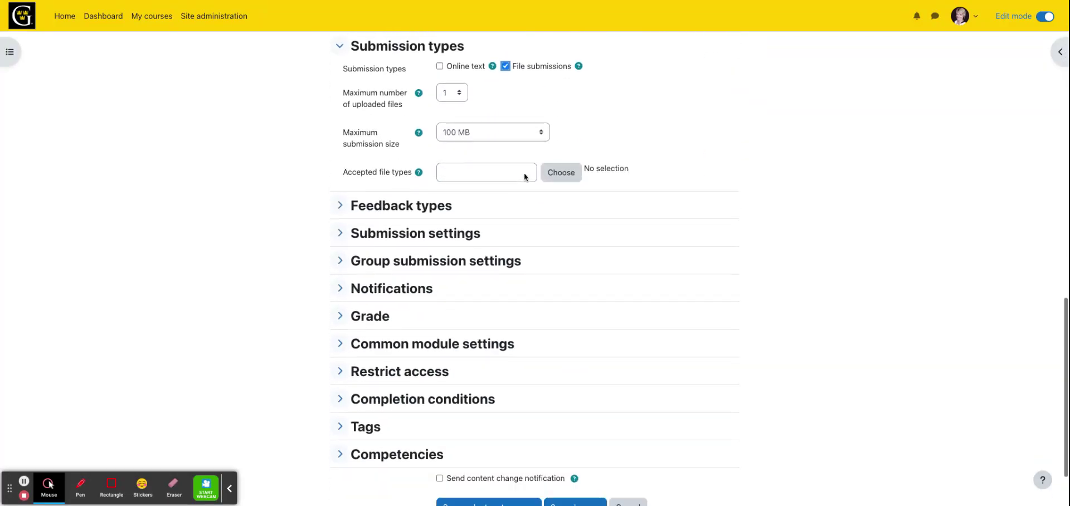
pyautogui.click(338, 171)
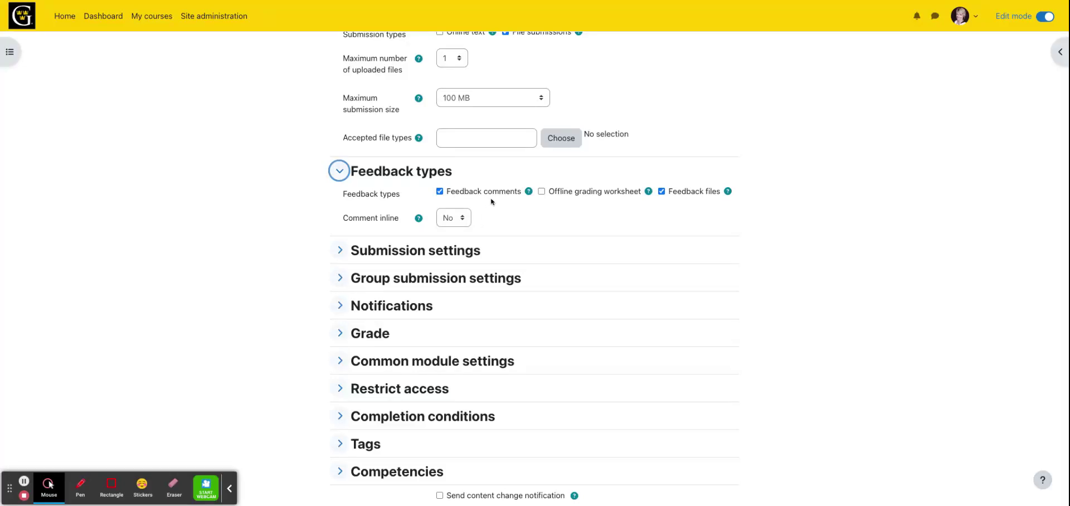
pyautogui.click(663, 192)
pyautogui.click(662, 193)
# - Expand the submission settings and check the group submission settings, leaving the group section collapsed
pyautogui.click(339, 251)
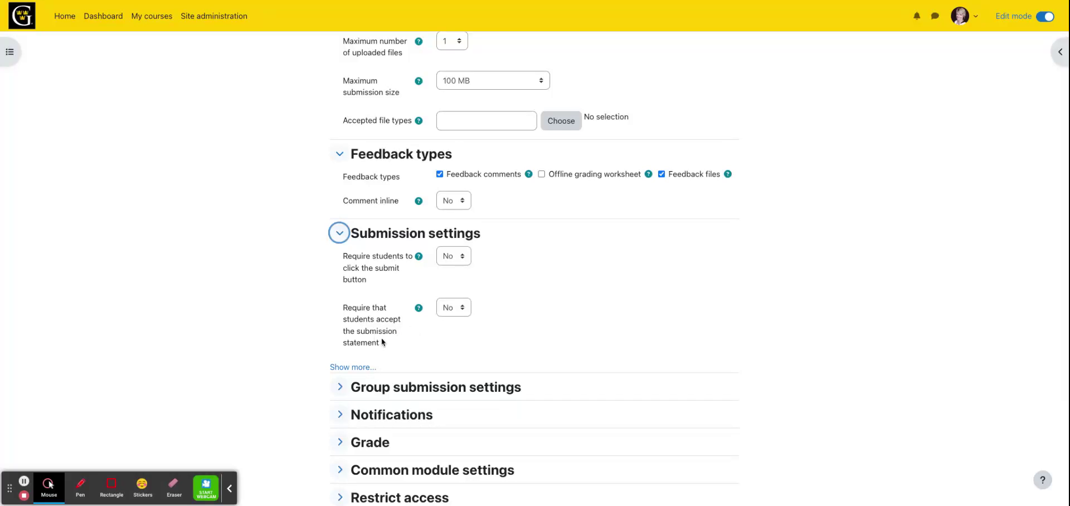
pyautogui.scroll(-1, 423, 340)
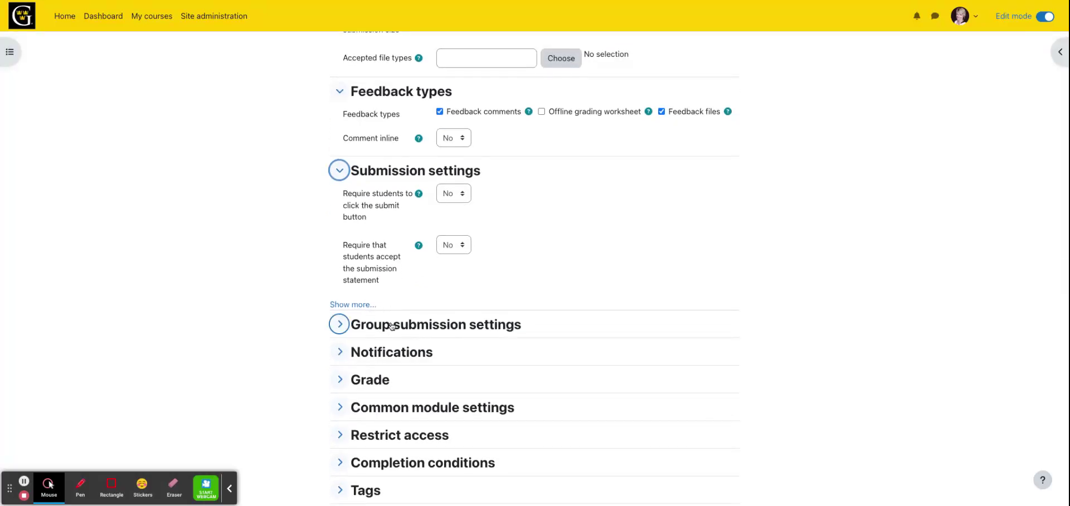
pyautogui.click(340, 325)
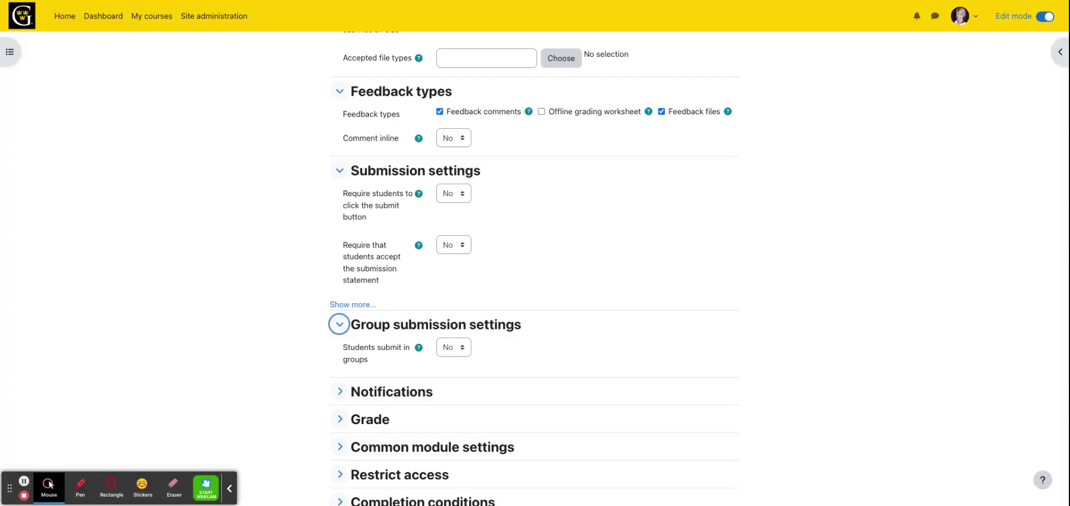
pyautogui.click(339, 323)
# - Expand the notification settings and review them together with the assignment's availability dates
pyautogui.click(340, 352)
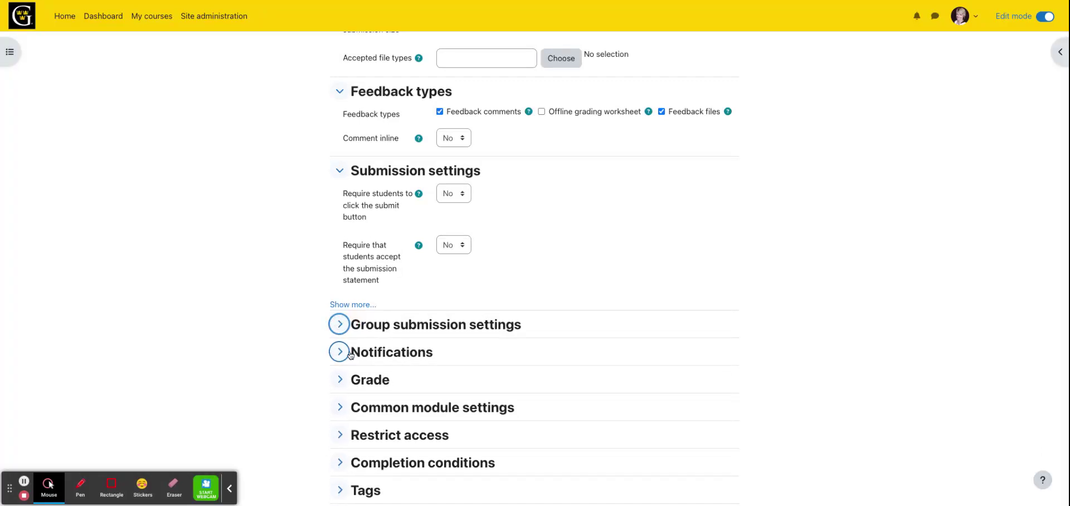
pyautogui.scroll(-1, 415, 362)
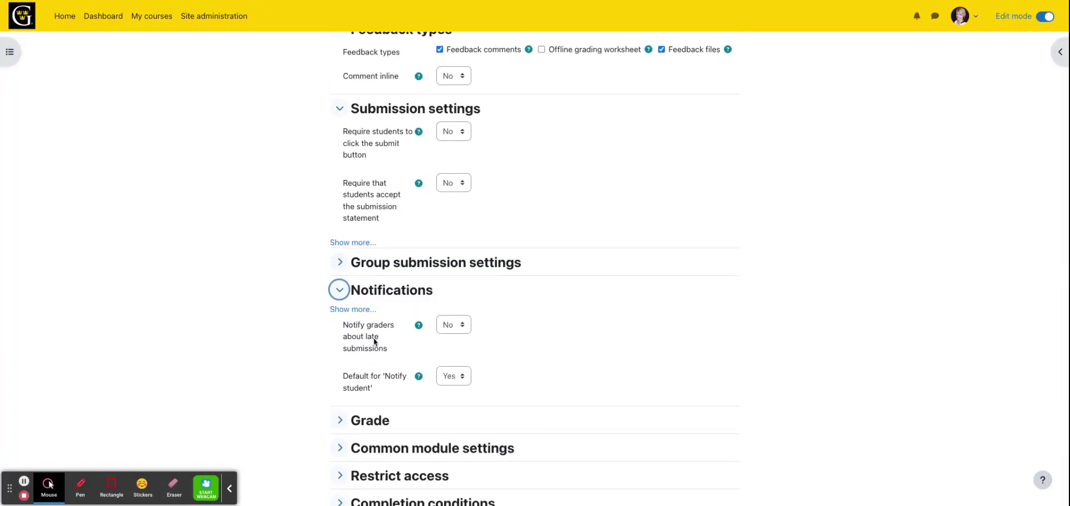
pyautogui.scroll(12, 374, 338)
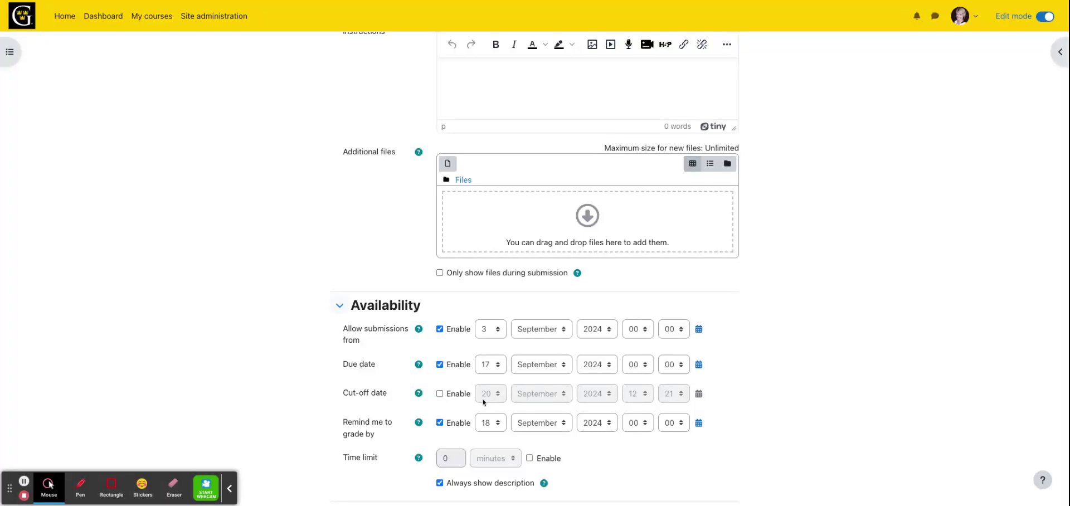
pyautogui.scroll(-12, 429, 401)
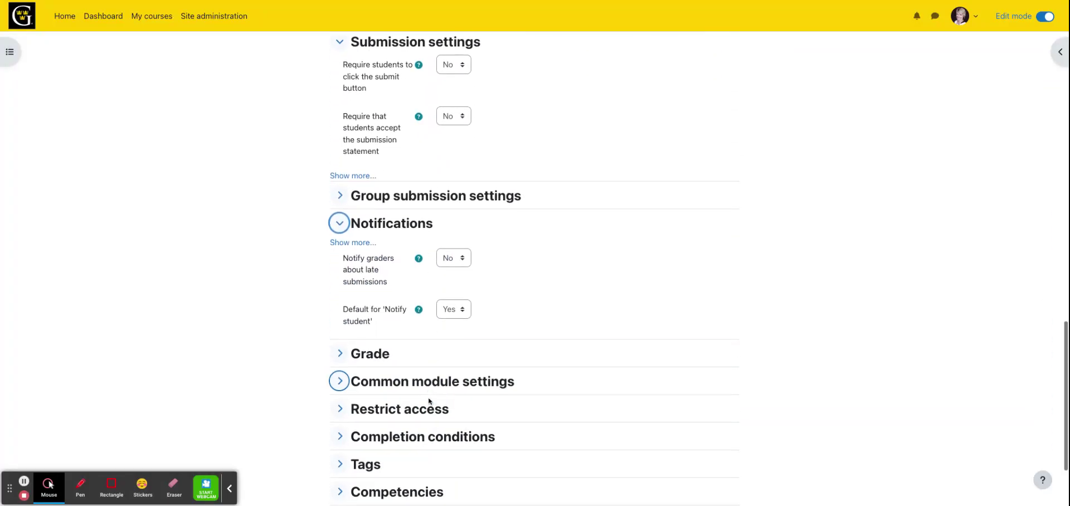
pyautogui.scroll(-1, 429, 400)
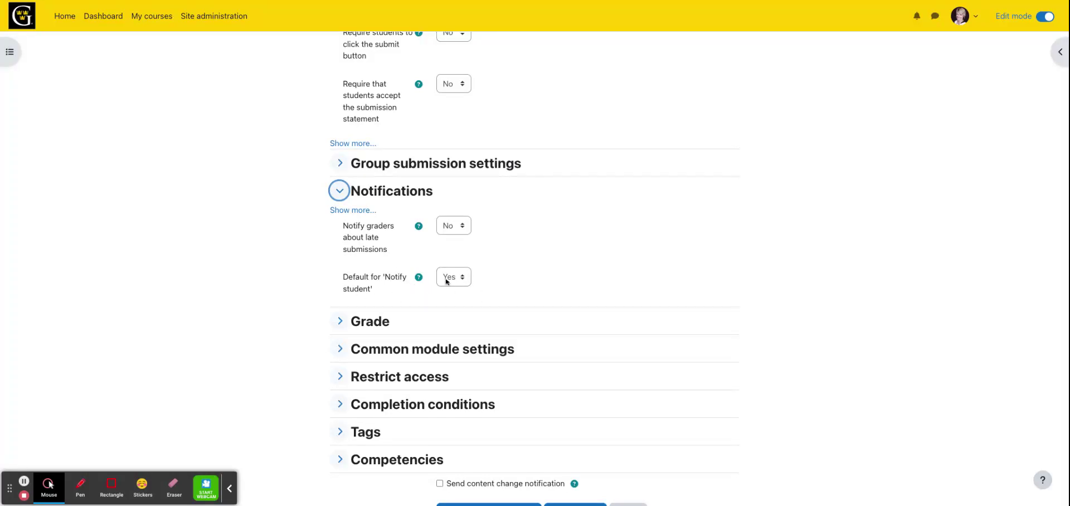
# - Expand the grade settings, try the grade types None and Scale, and restore the Point type
pyautogui.click(349, 325)
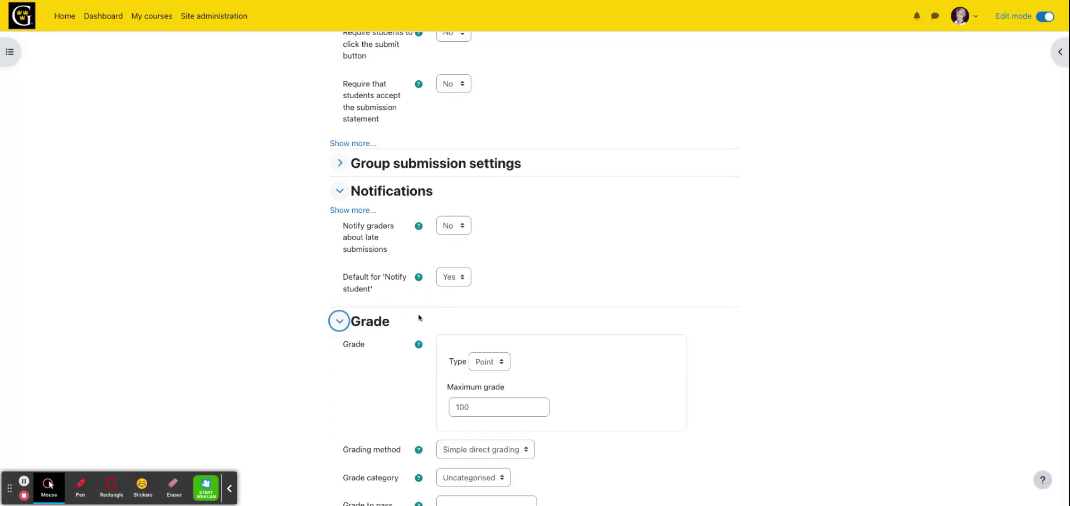
pyautogui.scroll(-3, 424, 312)
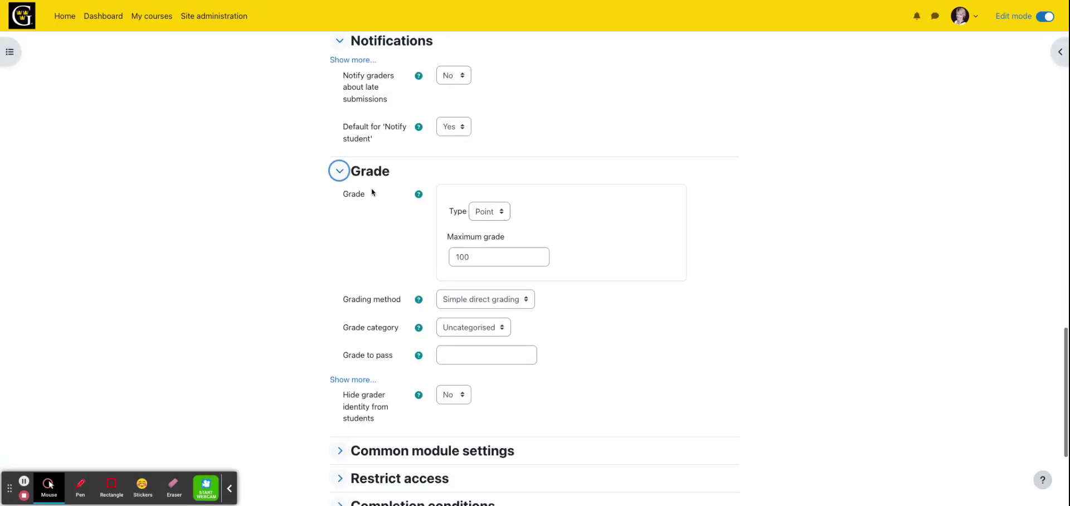
pyautogui.click(490, 211)
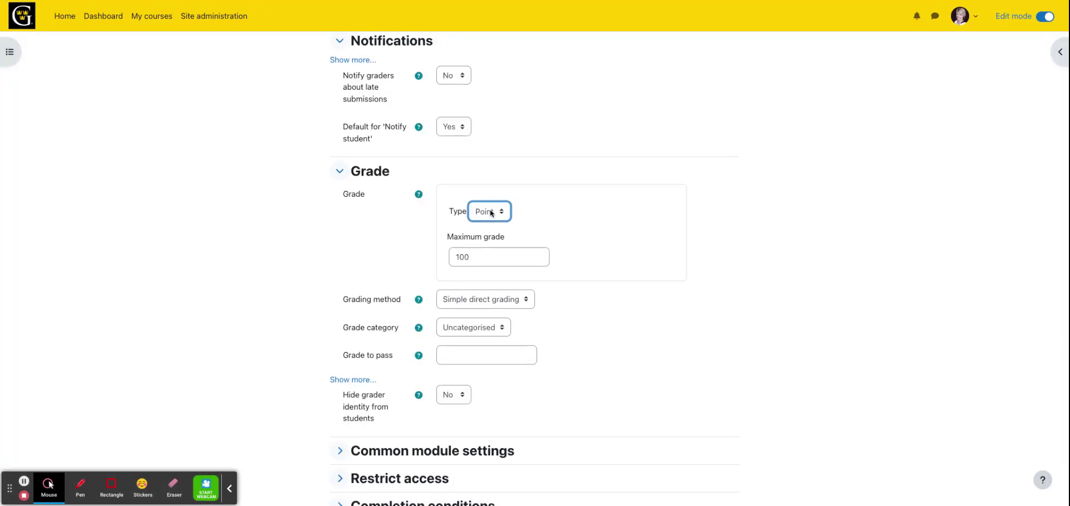
pyautogui.click(491, 190)
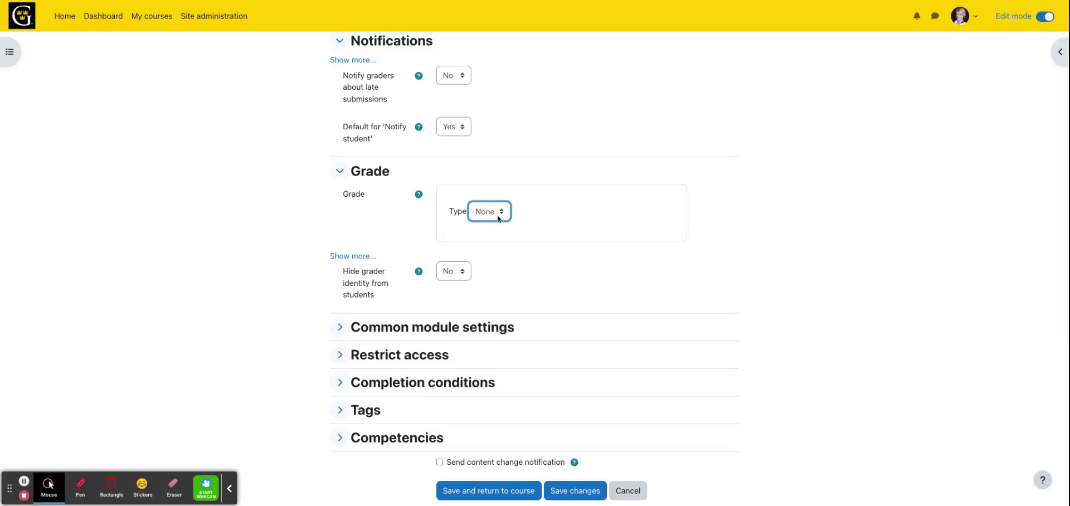
pyautogui.moveTo(498, 218); pyautogui.dragTo(501, 224)
pyautogui.click(506, 245)
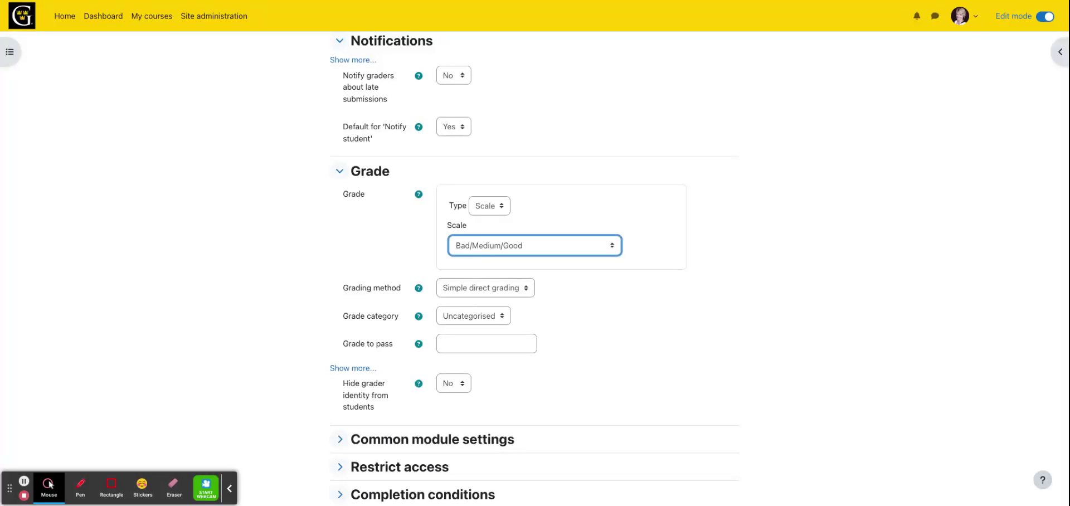
pyautogui.click(493, 206)
pyautogui.click(493, 217)
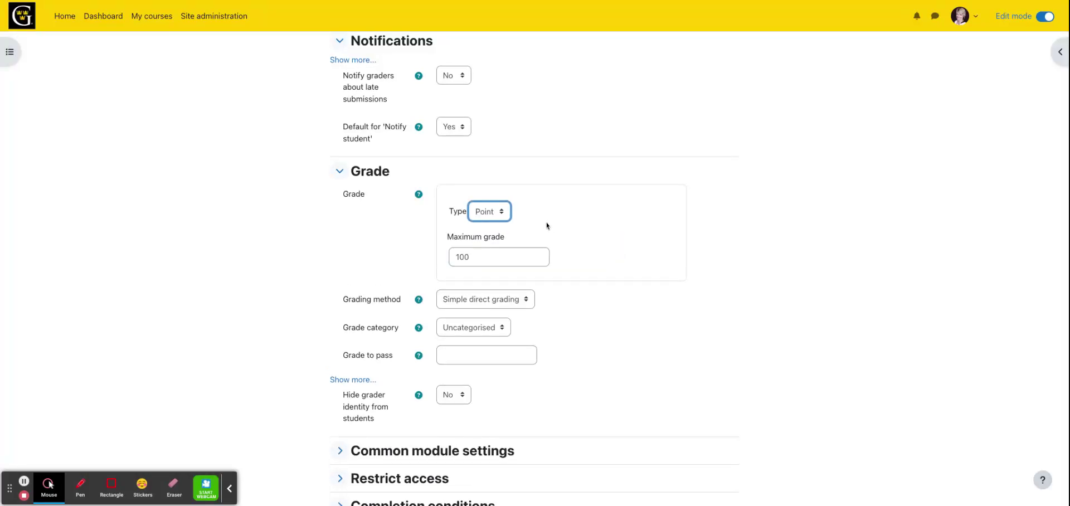
# - Review the assignment's maximum grade and the choices for grading method and grade category
pyautogui.press('Tab')
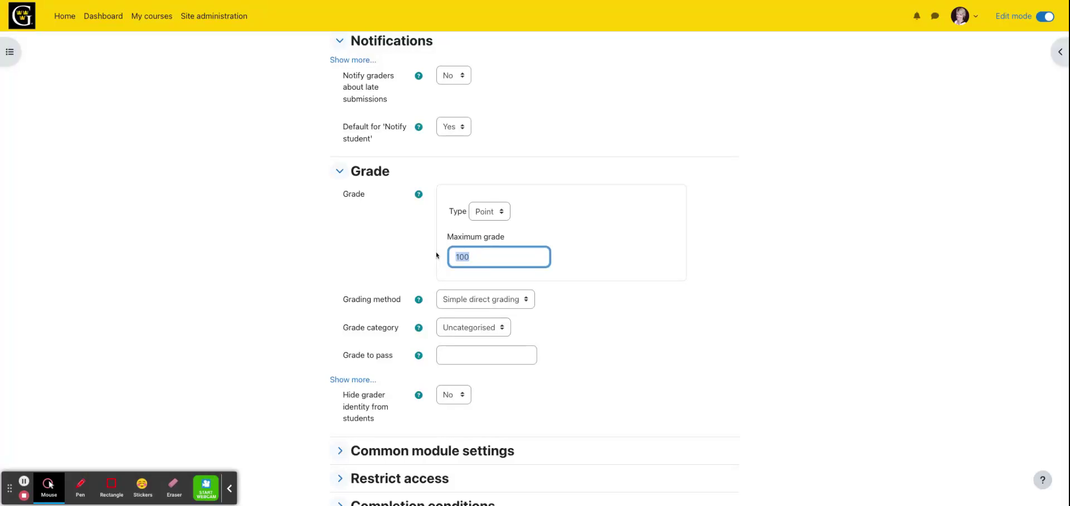
pyautogui.click(489, 301)
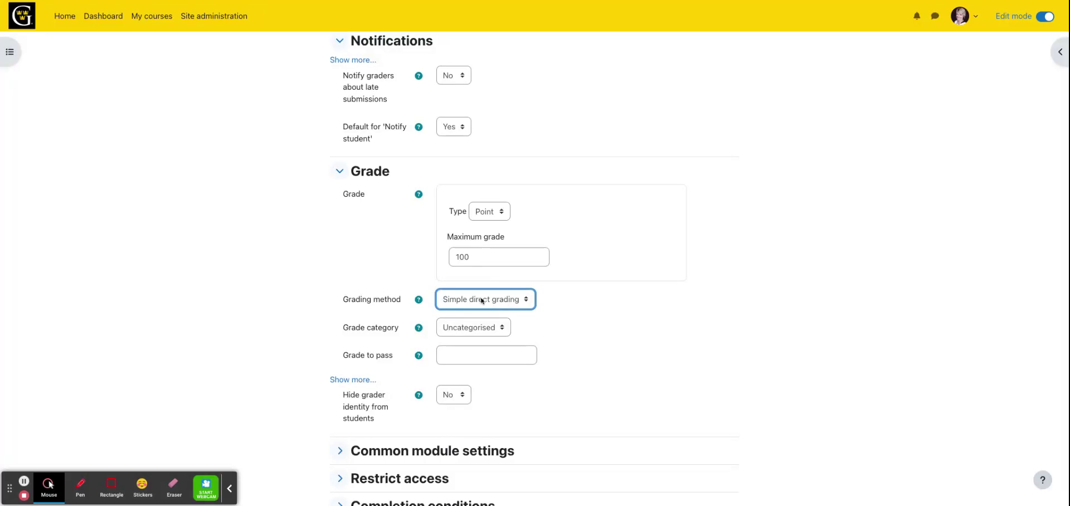
pyautogui.click(472, 329)
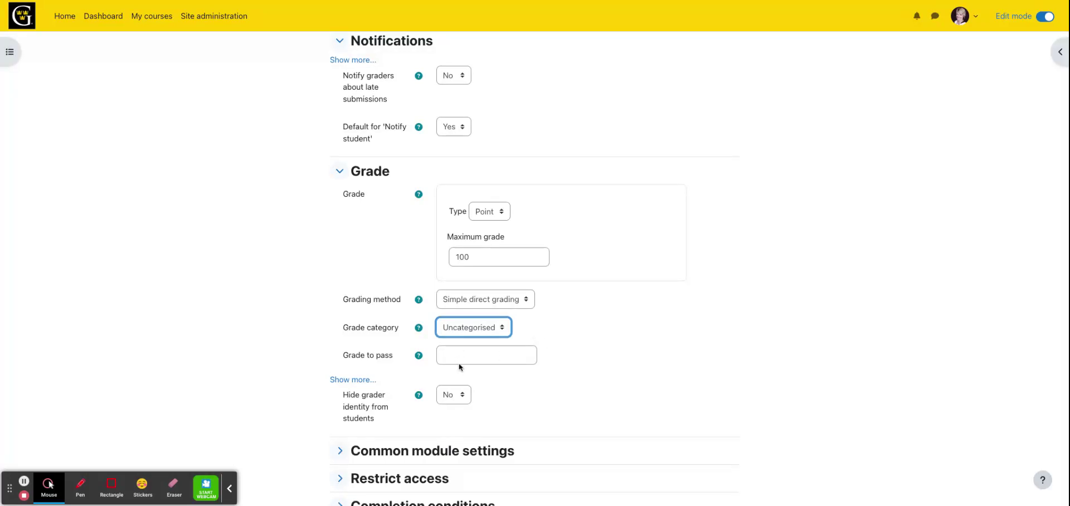
pyautogui.scroll(-1, 473, 372)
pyautogui.scroll(-2, 473, 372)
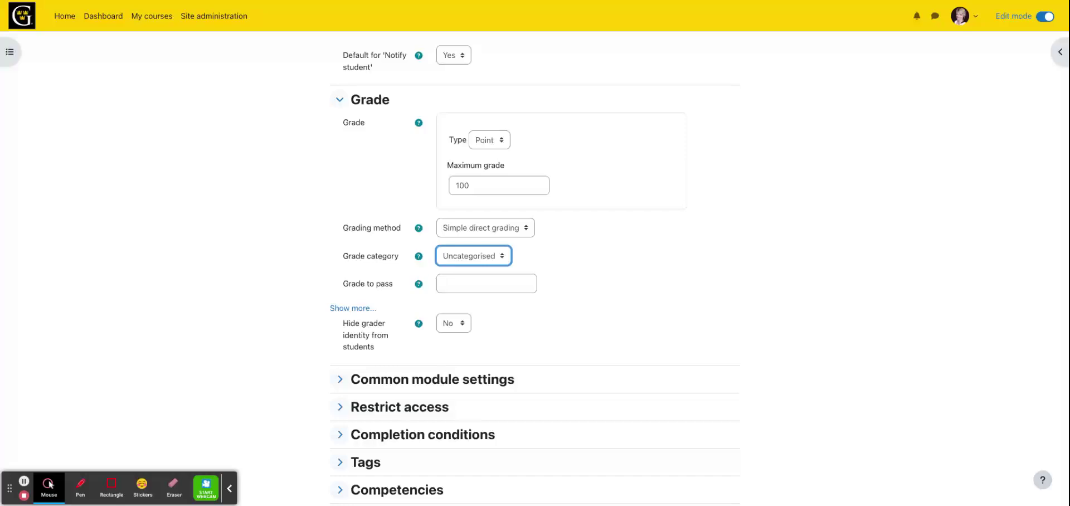
# - Try hiding the grader's identity from students, and set the option back to No
pyautogui.click(458, 327)
pyautogui.click(455, 337)
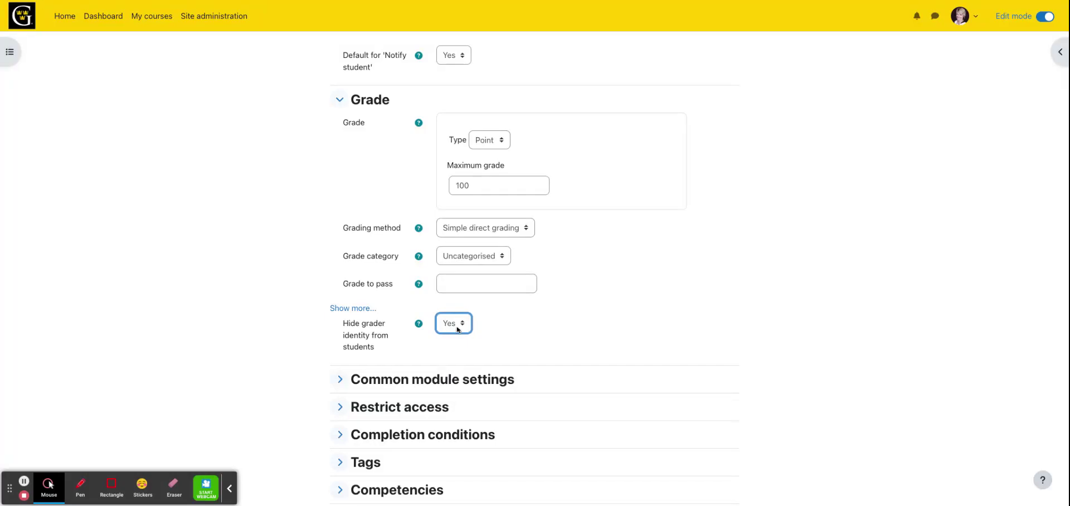
pyautogui.press('n')
# - Expand the common module settings and examine the group mode and grouping choices
pyautogui.scroll(-3, 412, 317)
pyautogui.click(341, 278)
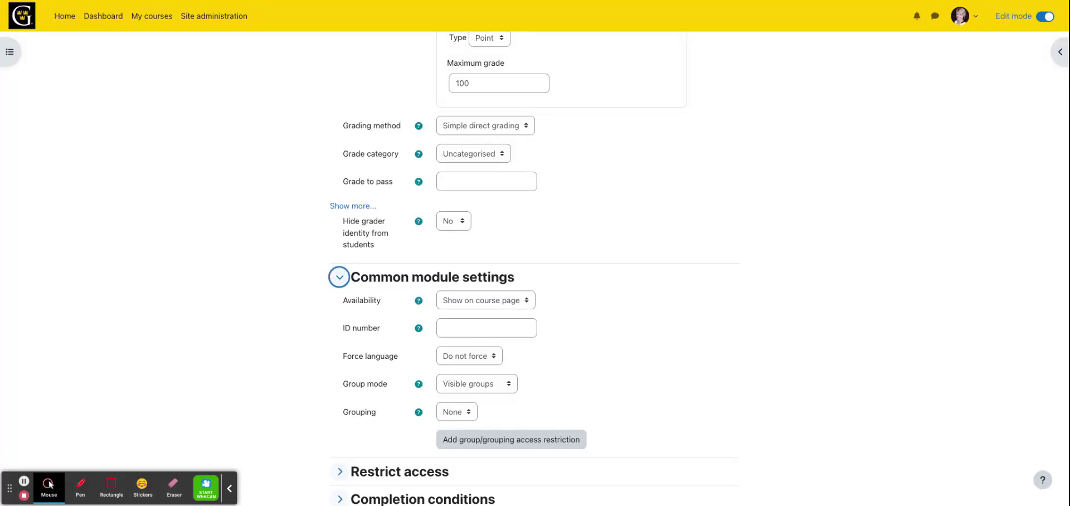
pyautogui.click(481, 386)
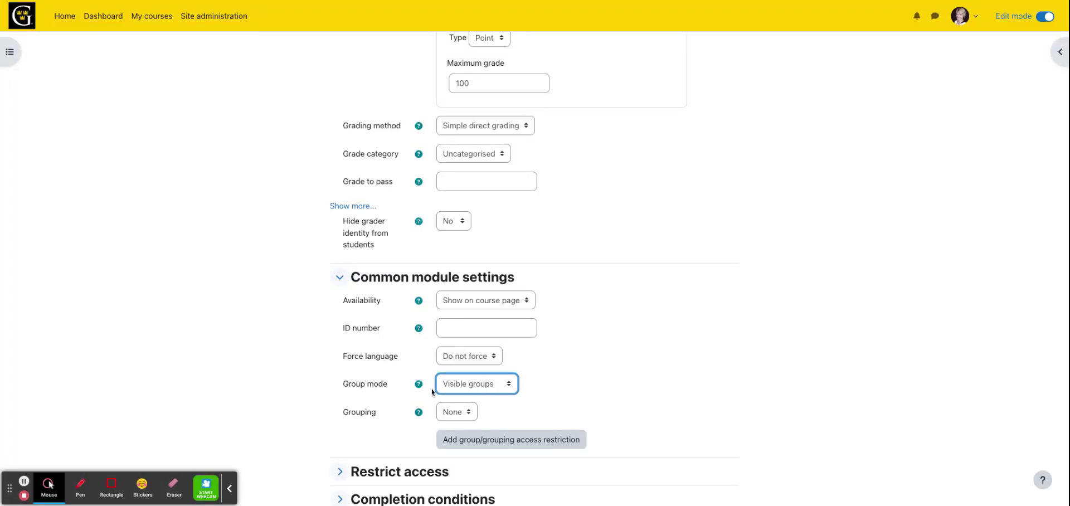
pyautogui.click(453, 411)
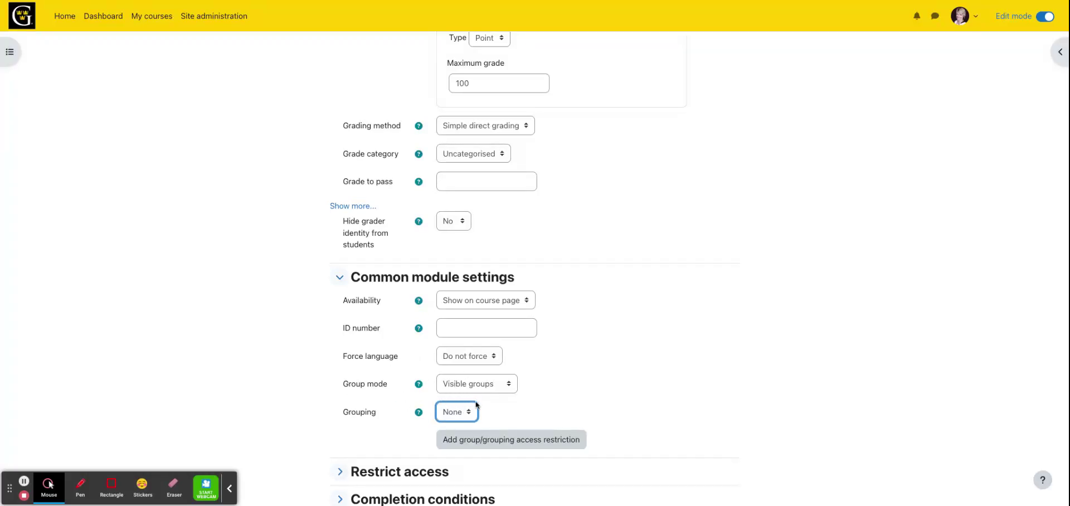
# - Expand the access restrictions, view the available restriction types, and dismiss them without adding one
pyautogui.scroll(-3, 476, 405)
pyautogui.click(344, 338)
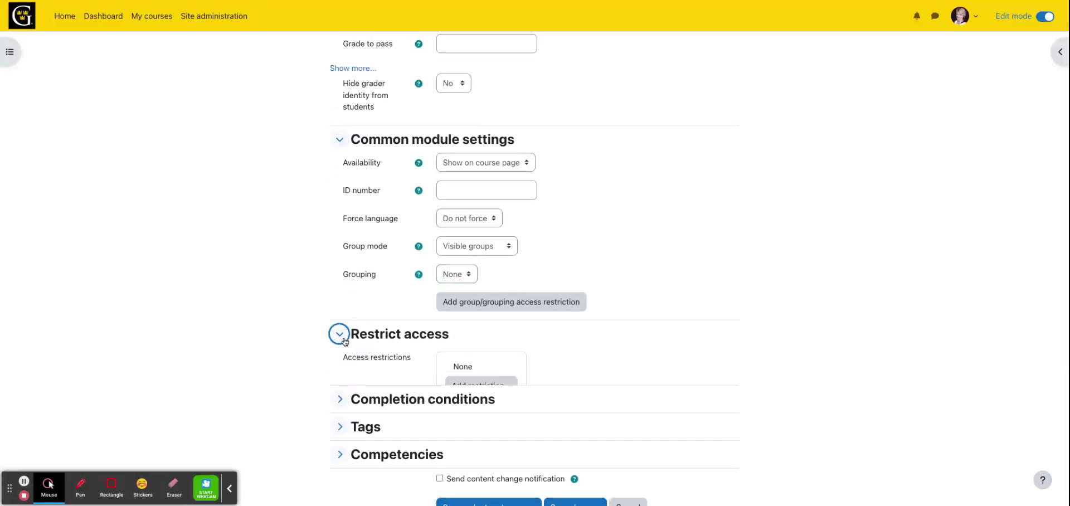
pyautogui.click(474, 384)
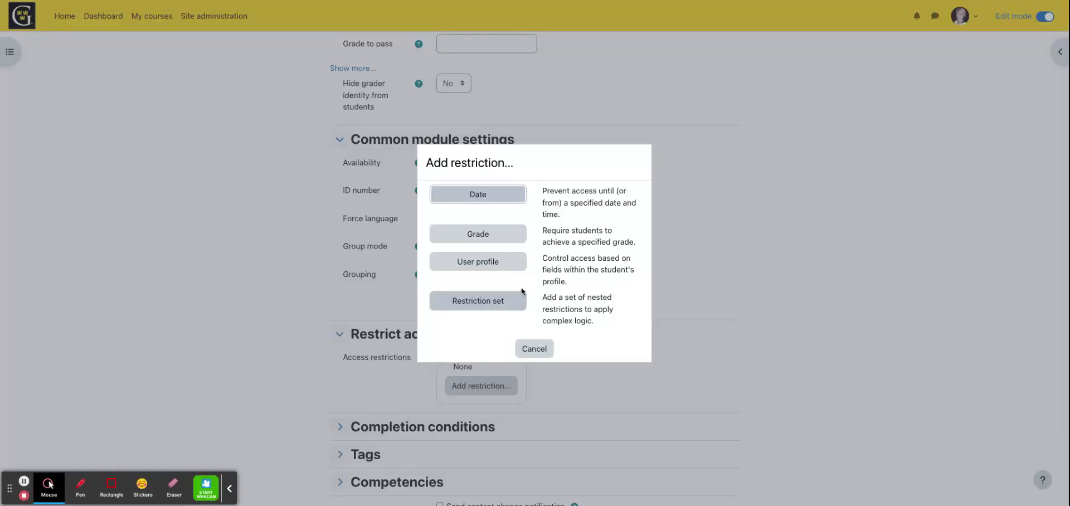
pyautogui.click(534, 349)
pyautogui.scroll(-2, 440, 351)
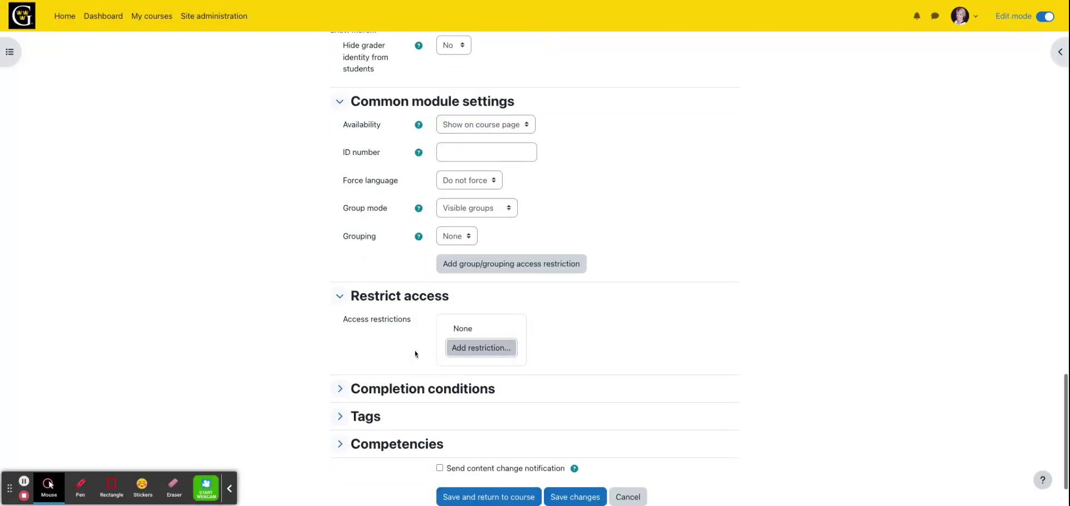
# - Set the completion conditions to Add requirements with Make a submission required, and collapse the section
pyautogui.click(373, 322)
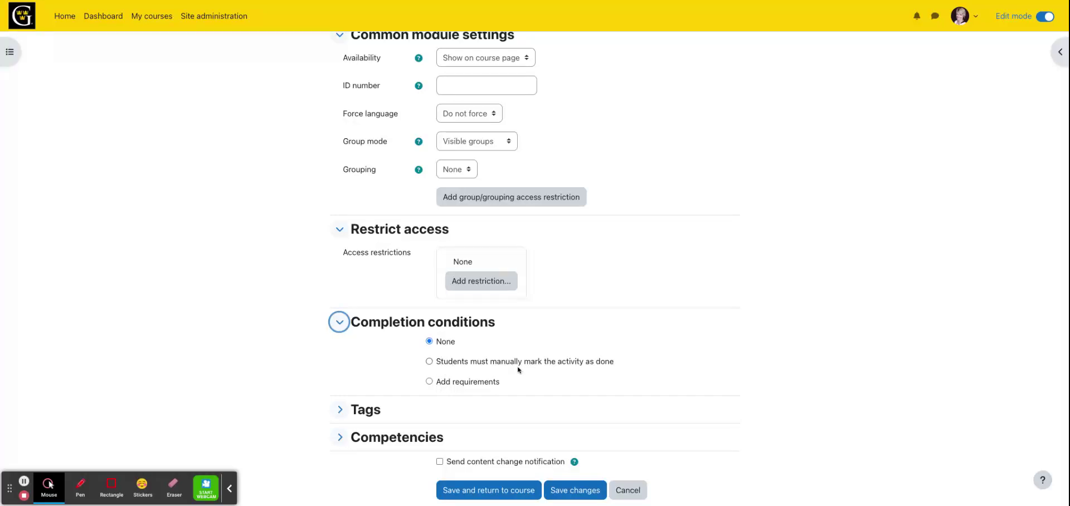
pyautogui.click(429, 382)
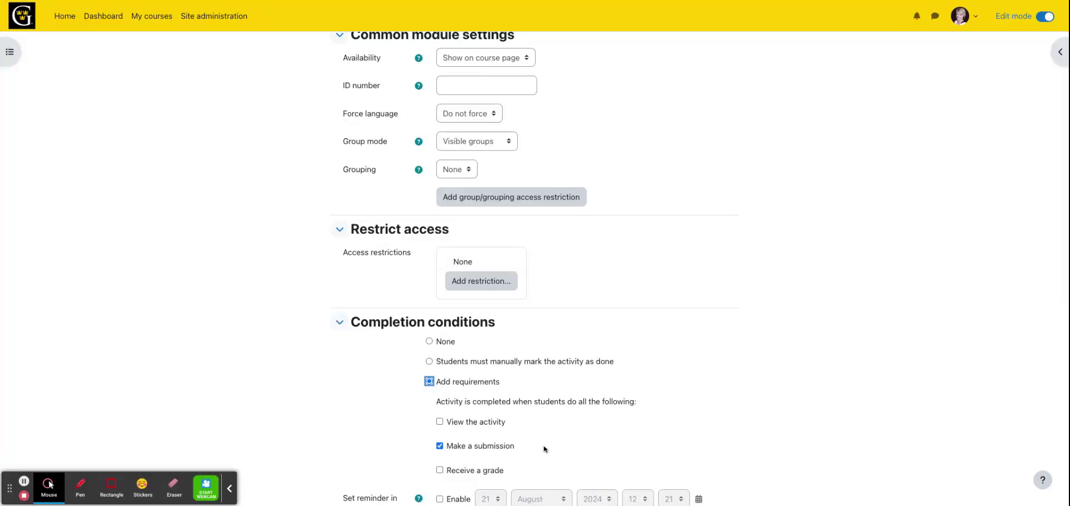
pyautogui.scroll(-2, 556, 443)
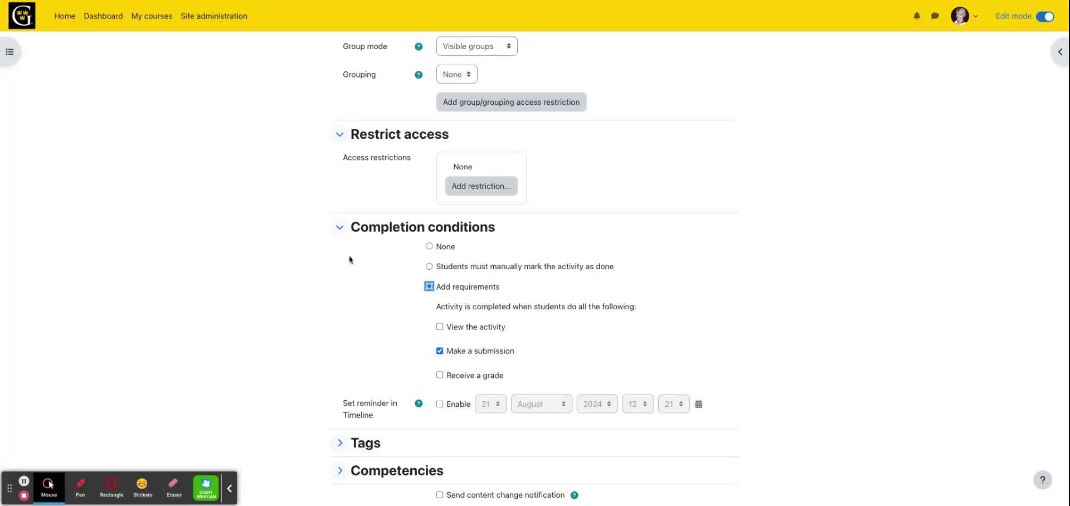
pyautogui.click(341, 228)
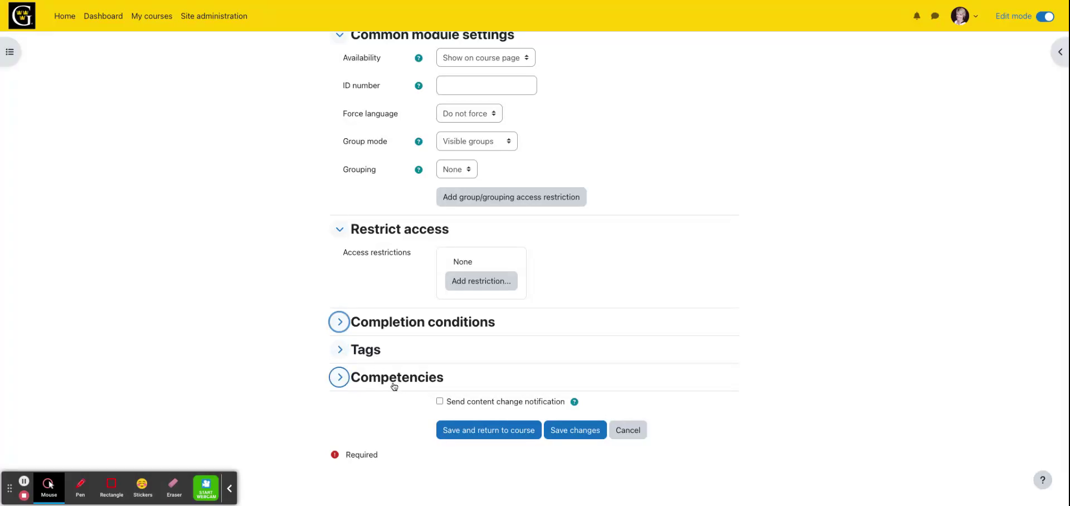
# - Look over the remaining assignment settings, then save the assignment and return to the course
pyautogui.scroll(15, 439, 370)
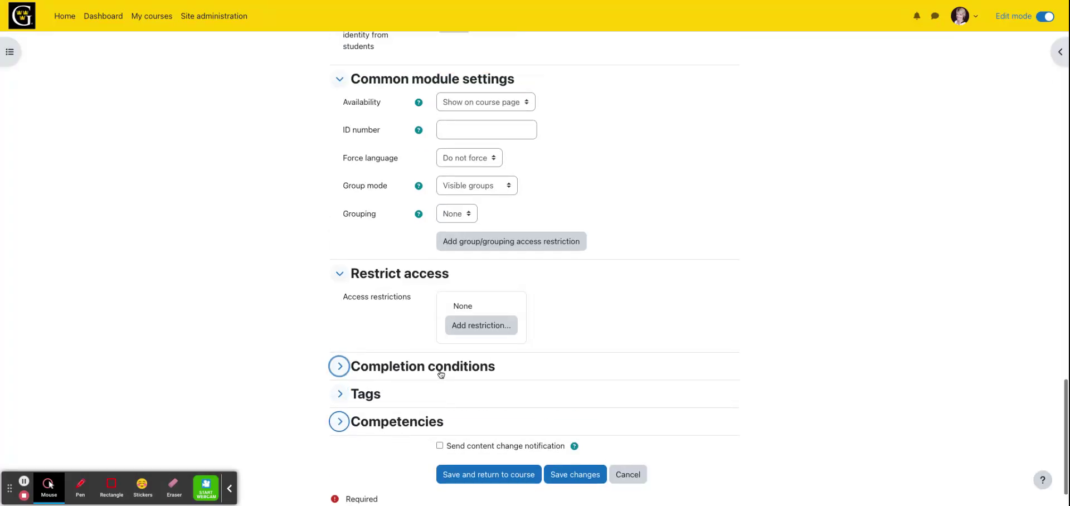
pyautogui.scroll(-15, 439, 370)
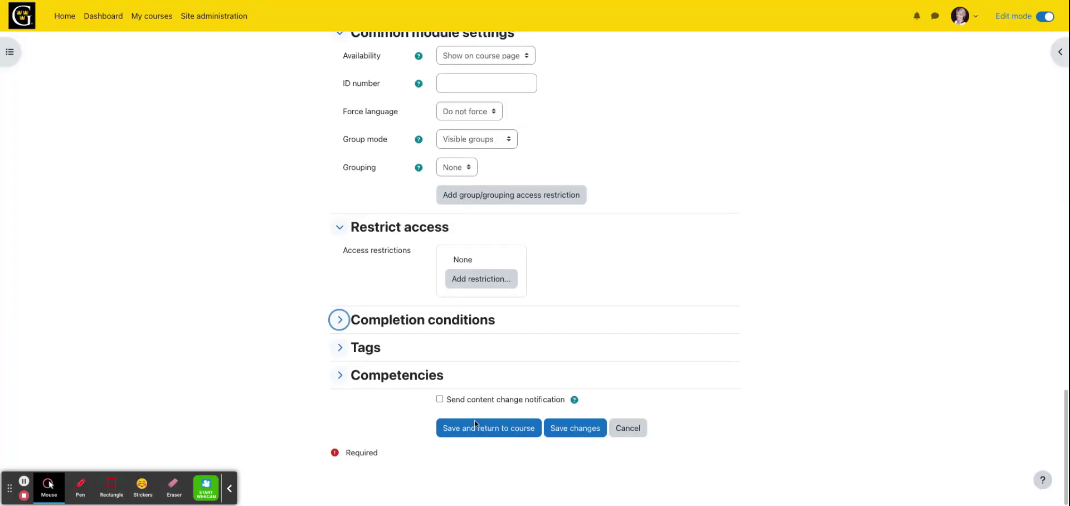
pyautogui.click(490, 433)
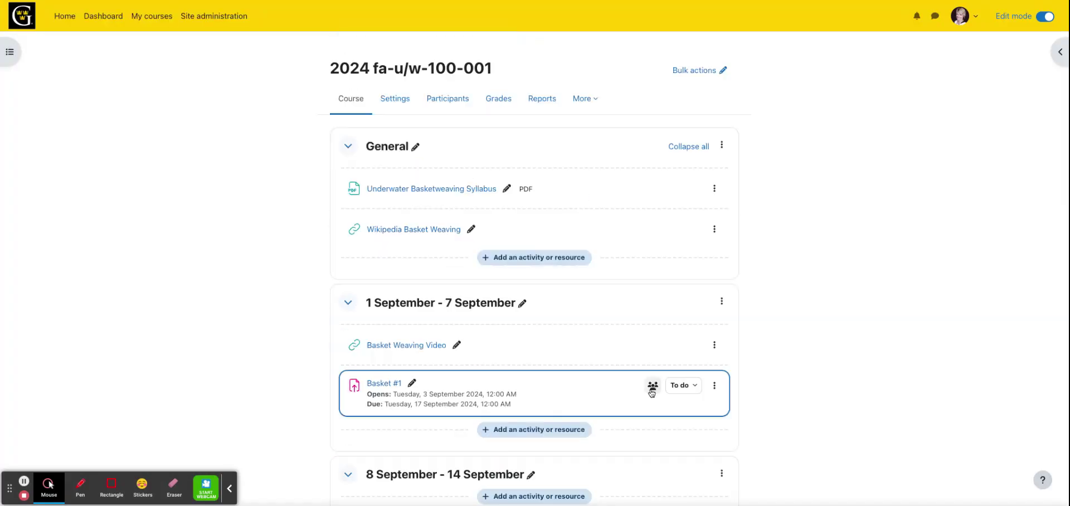
# - Open the course page's blocks area and add a Calendar block
pyautogui.scroll(-1, 896, 375)
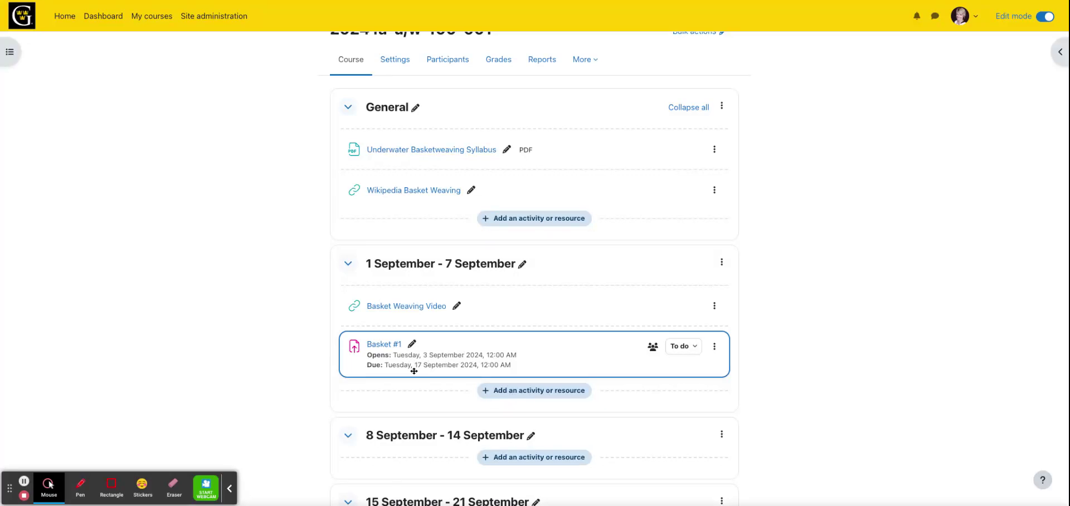
pyautogui.click(1059, 52)
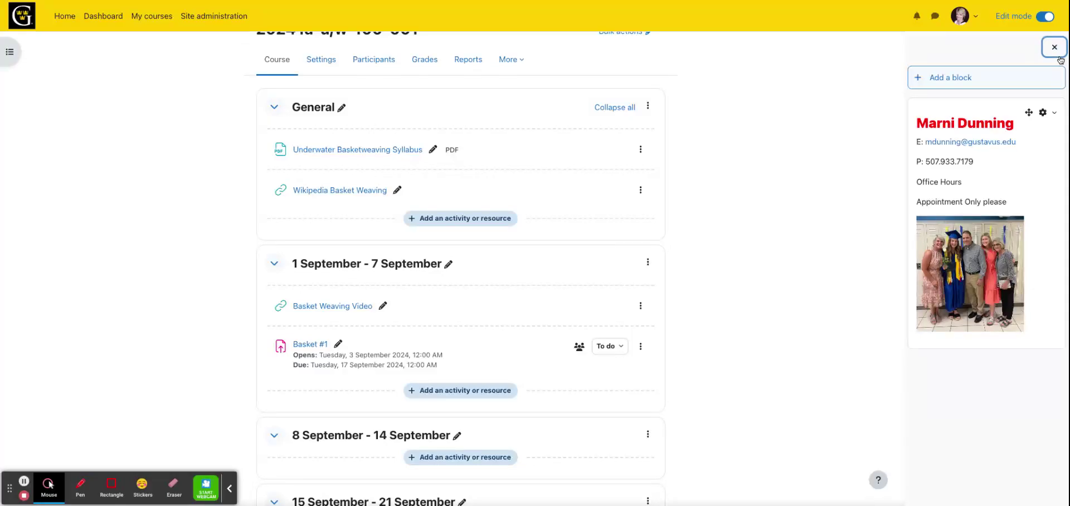
pyautogui.click(995, 82)
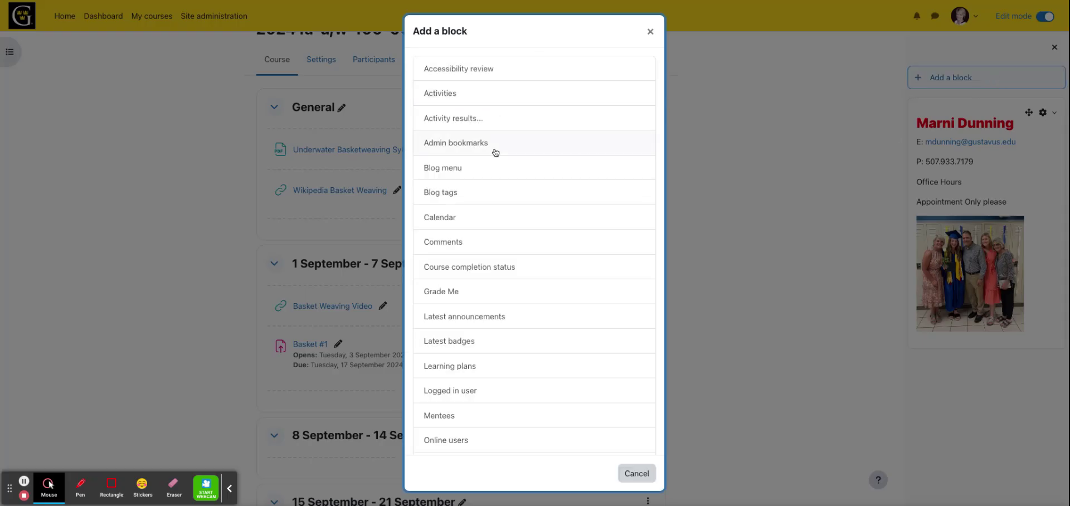
pyautogui.click(448, 218)
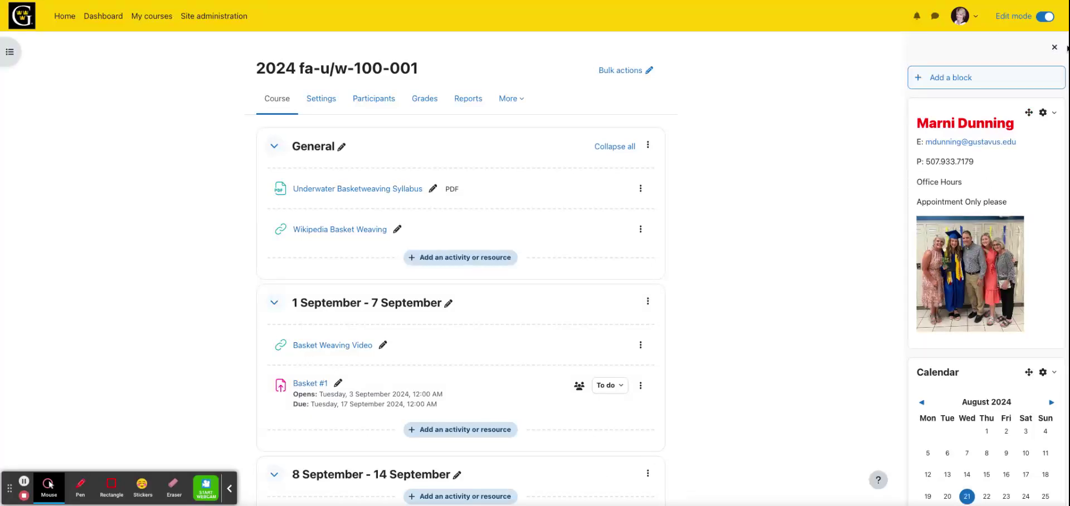
# - Advance the Calendar block to September 2024, examine the assignment's due date there, and collapse the blocks area
pyautogui.scroll(-5, 971, 421)
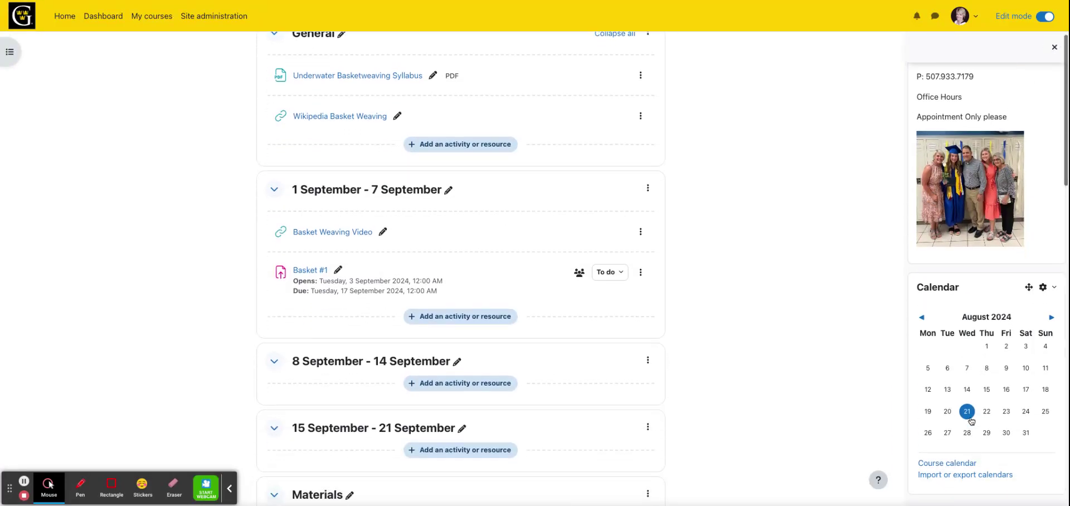
pyautogui.click(1050, 318)
pyautogui.moveTo(949, 426)
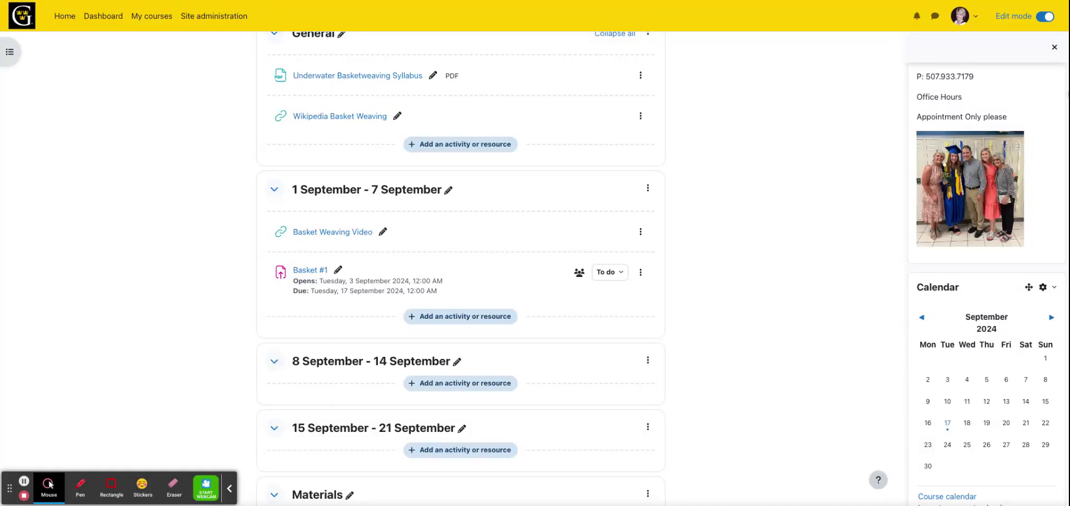
pyautogui.click(1054, 47)
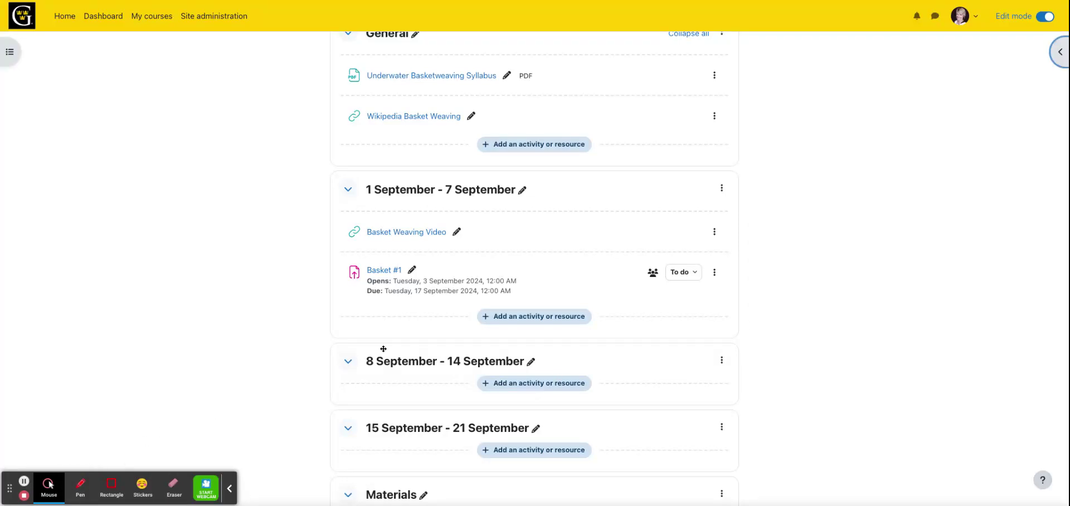
# - Open the settings of the Basket #1 assignment, look over them, and save back to the course without changes
pyautogui.click(715, 274)
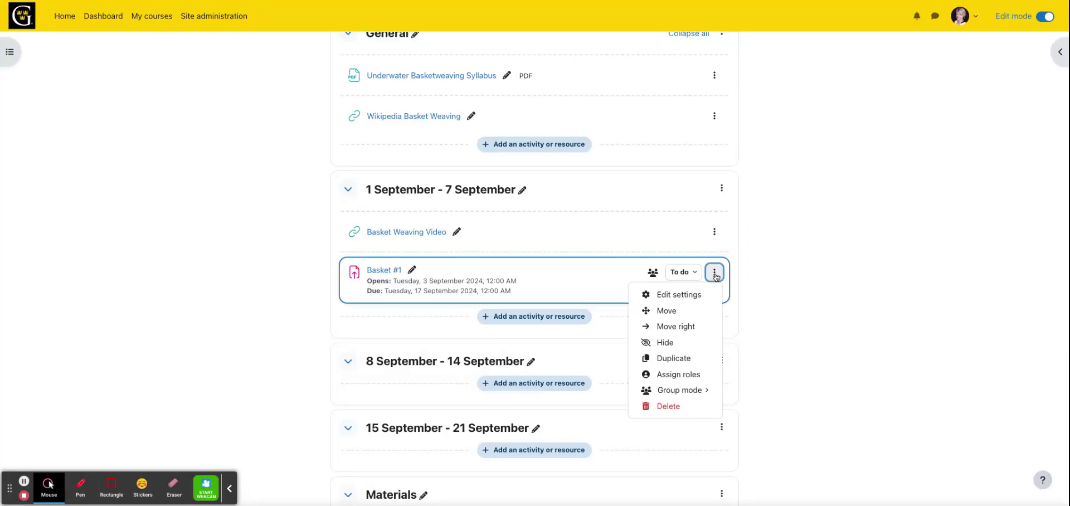
pyautogui.click(688, 298)
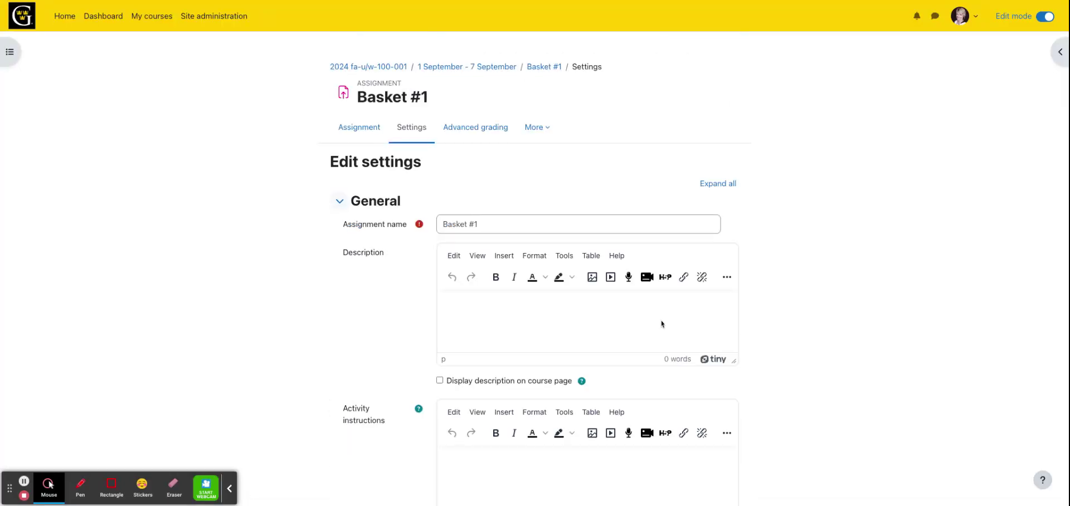
pyautogui.scroll(-20, 556, 336)
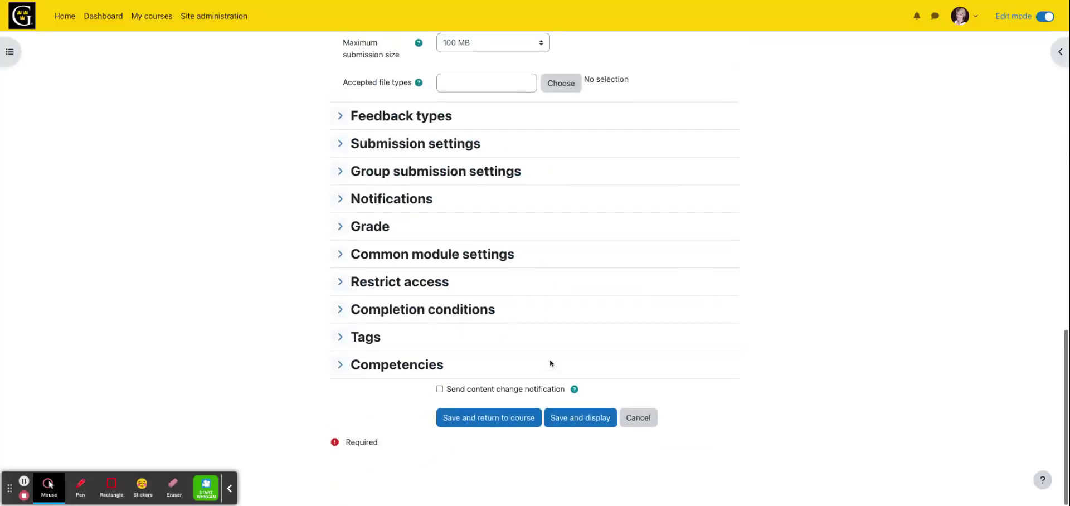
pyautogui.click(500, 426)
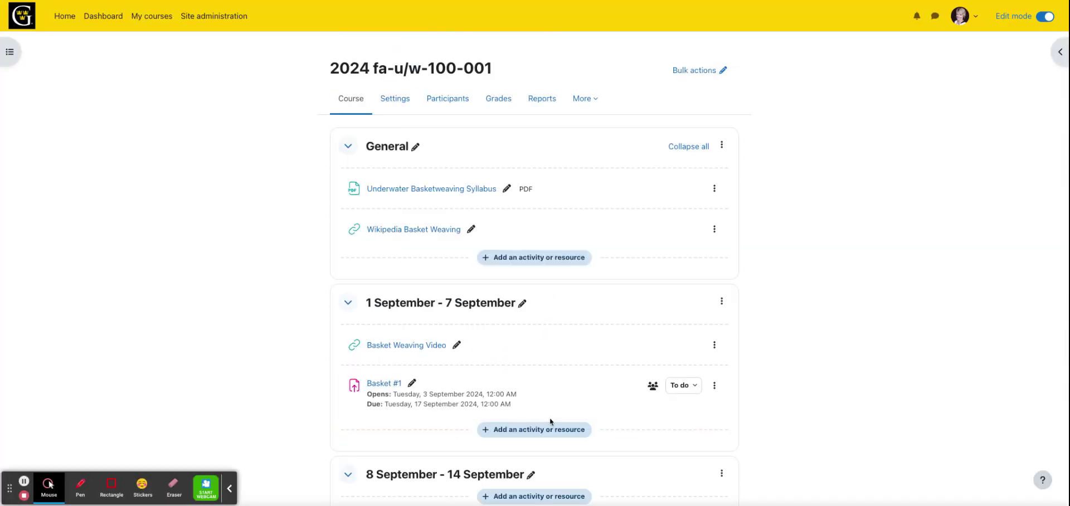
# - Hide the Basket #1 assignment from students and show it again
pyautogui.click(714, 386)
pyautogui.scroll(-1, 706, 410)
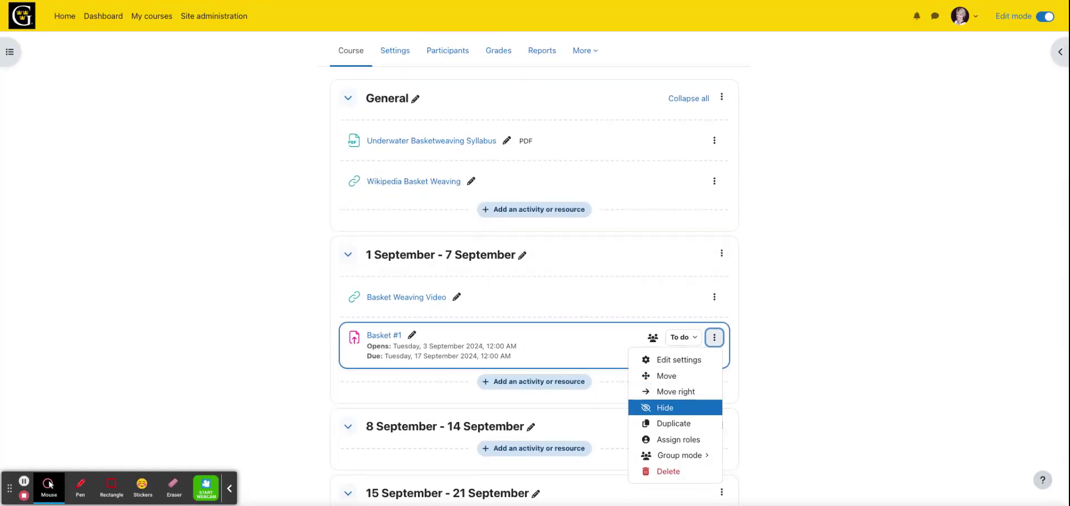
pyautogui.click(676, 411)
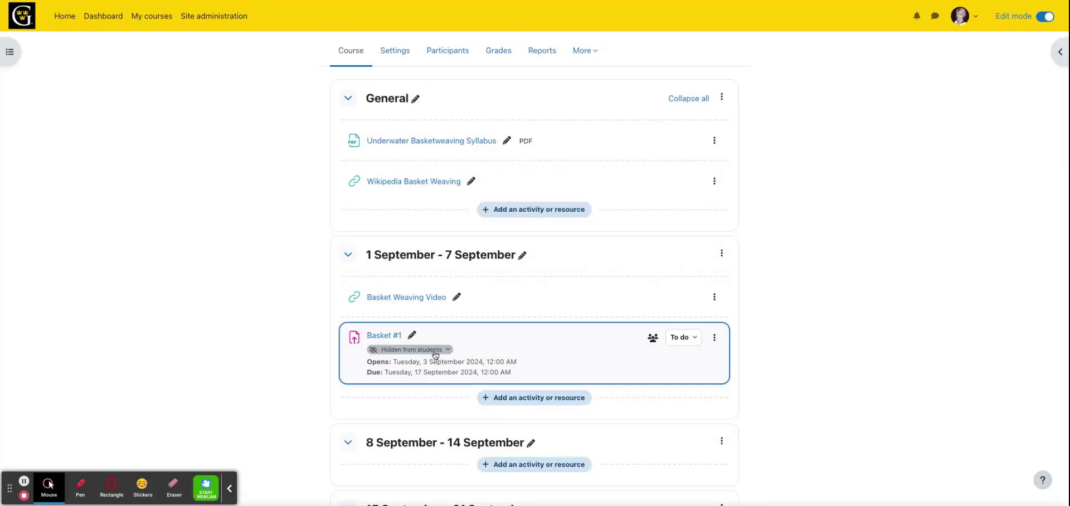
pyautogui.click(714, 338)
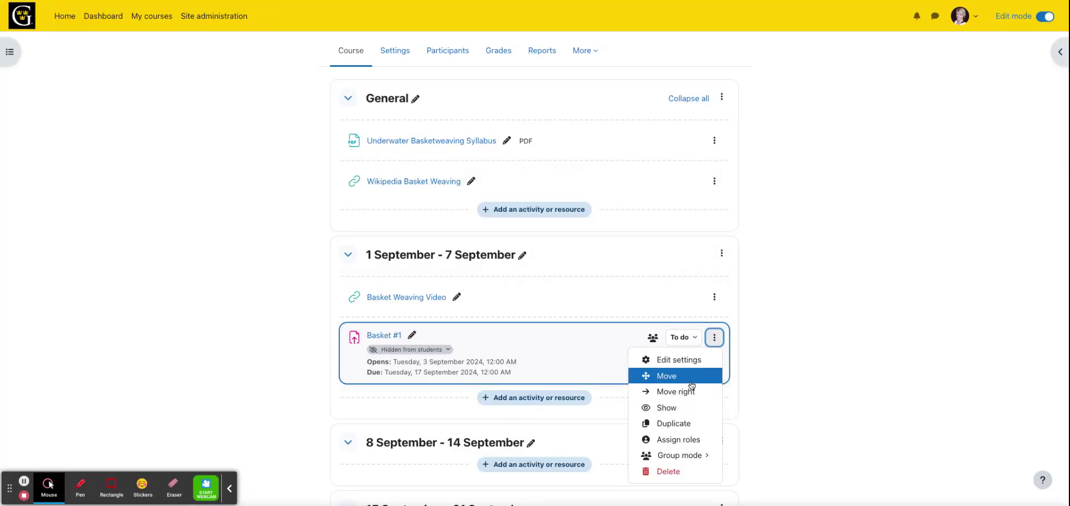
pyautogui.click(683, 408)
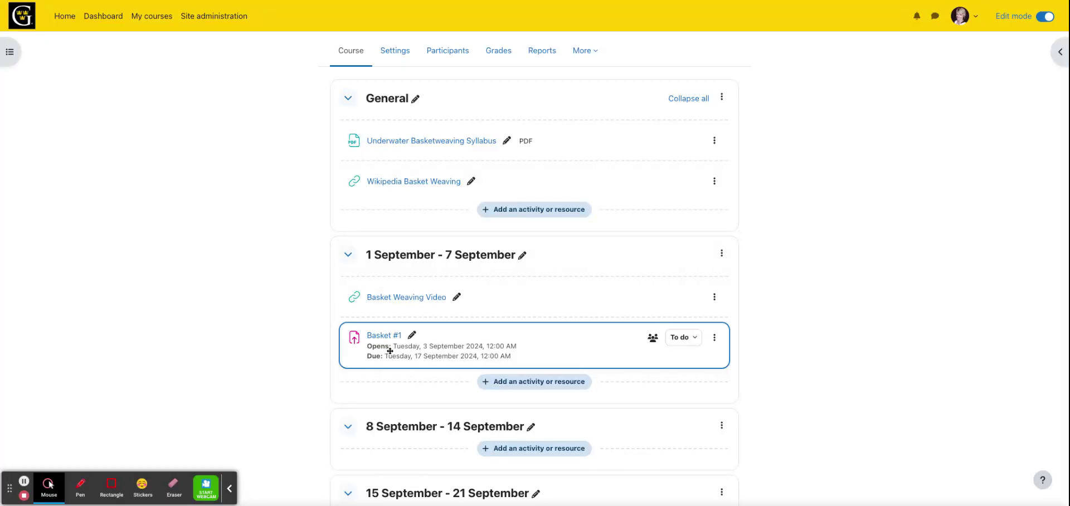
# - Duplicate the Basket #1 assignment within the 1 September - 7 September section
pyautogui.click(714, 339)
pyautogui.click(690, 426)
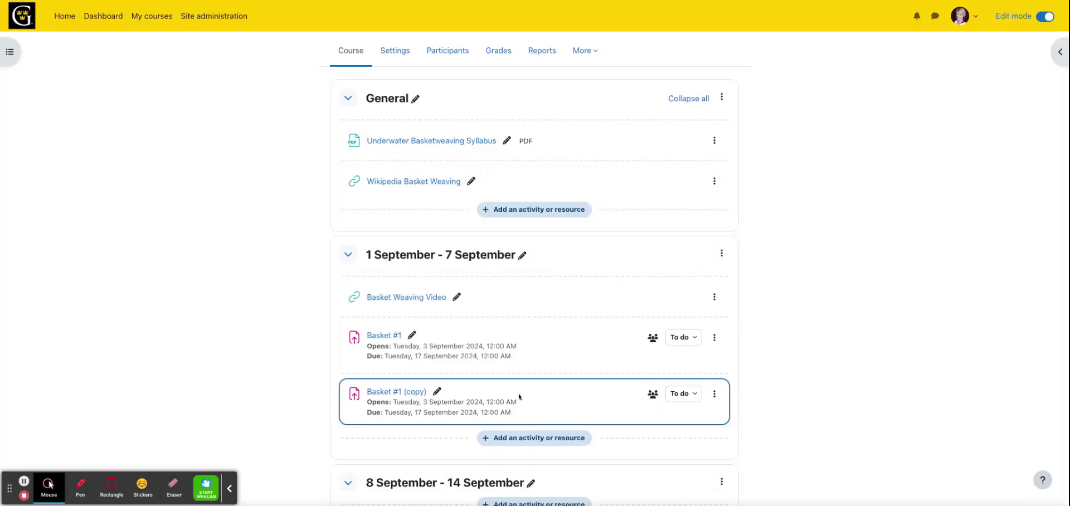
# - Open the duplicated assignment's settings, review its availability dates and submission options, and save back to the course without changes
pyautogui.click(714, 394)
pyautogui.click(668, 416)
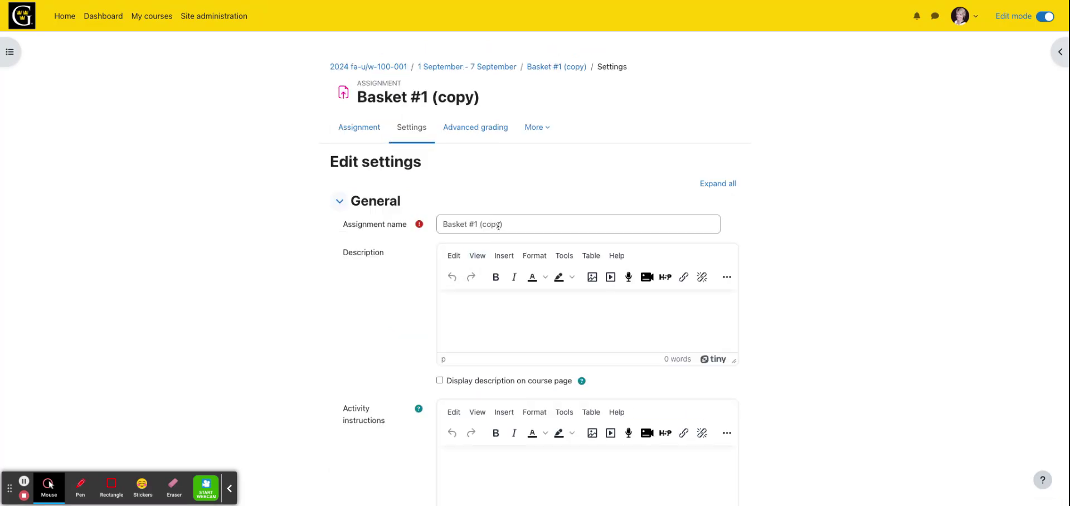
pyautogui.scroll(-9, 496, 272)
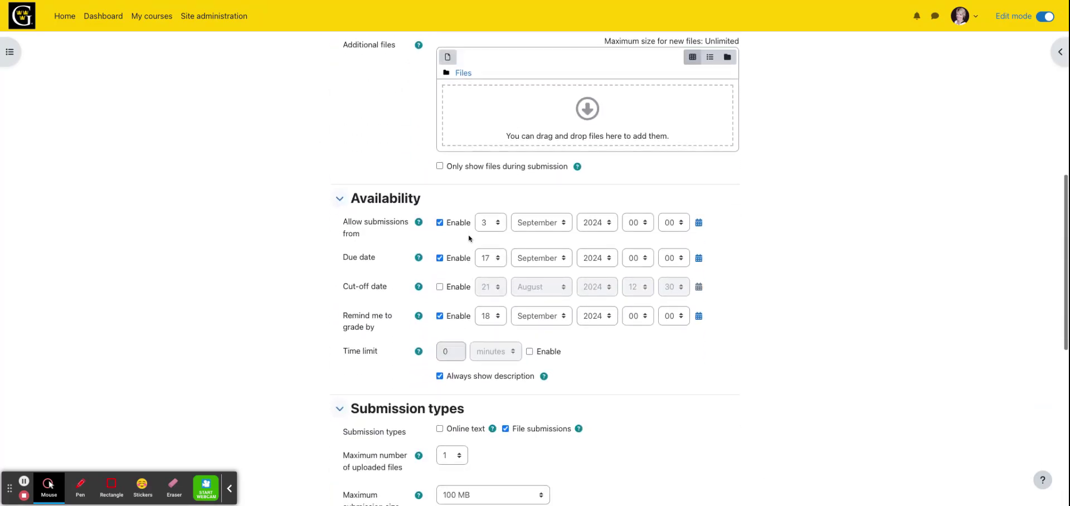
pyautogui.scroll(-5, 462, 275)
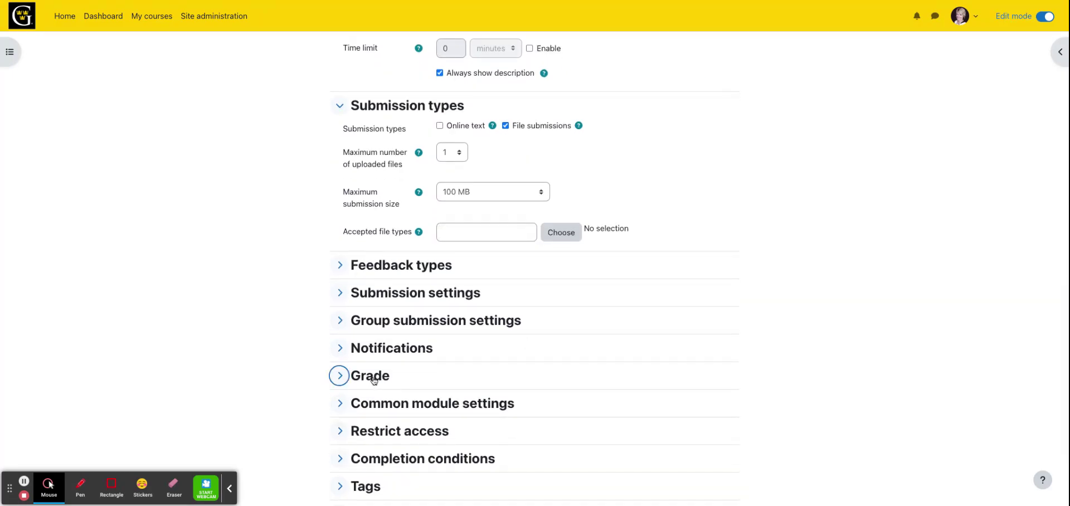
pyautogui.scroll(-1, 379, 374)
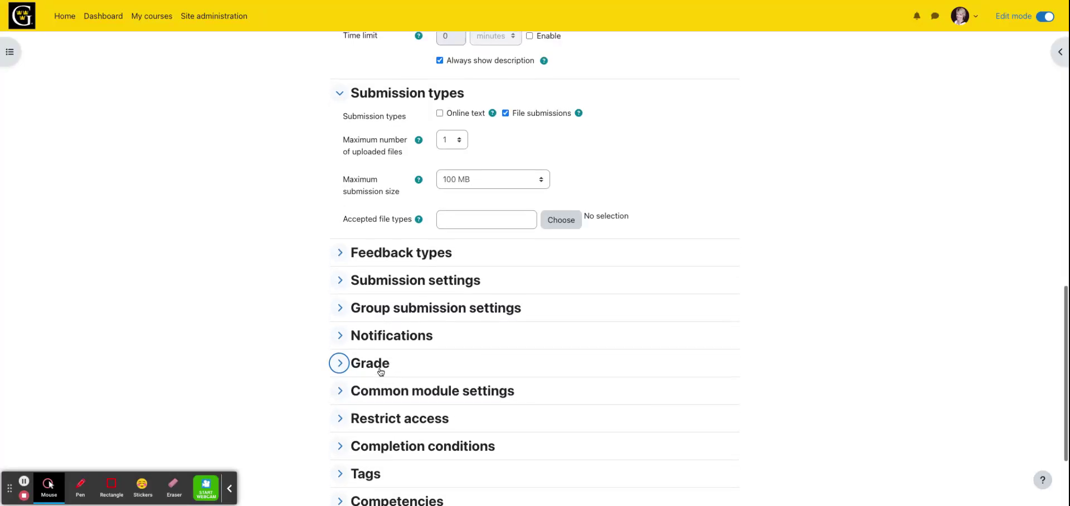
pyautogui.scroll(-3, 371, 372)
pyautogui.click(486, 430)
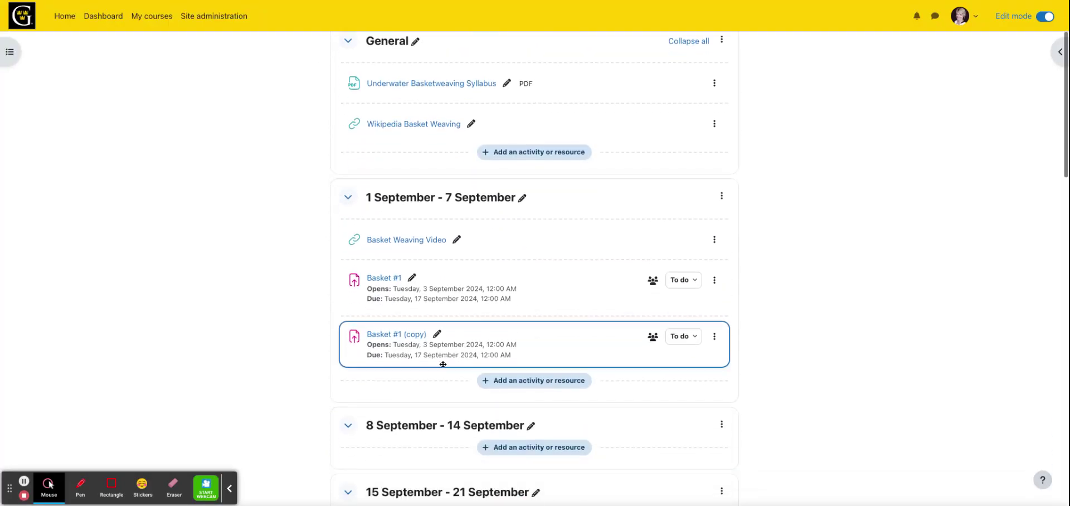
# - Rename the copied assignment as Basket #2 directly on the course page
pyautogui.click(439, 340)
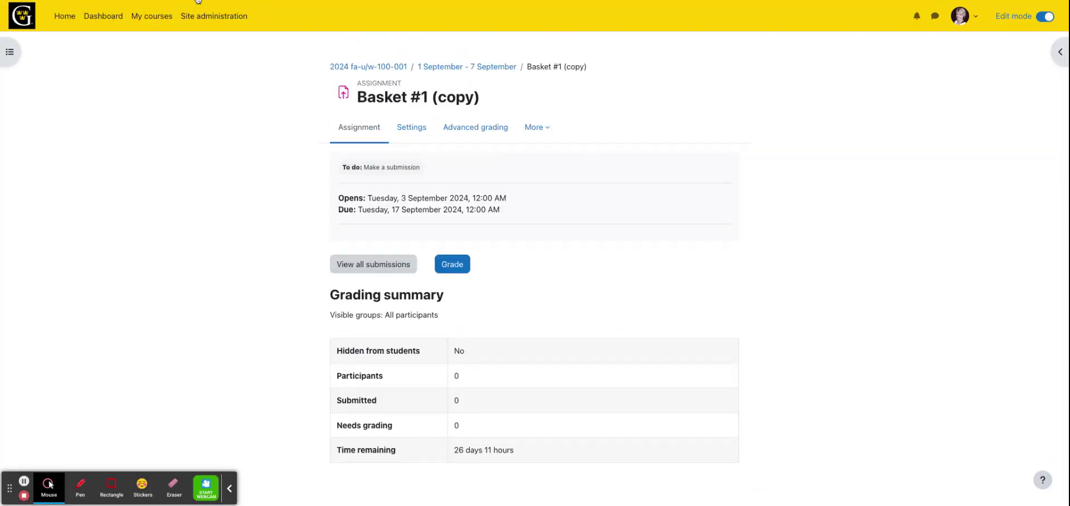
pyautogui.hotkey('alt', 'Left')
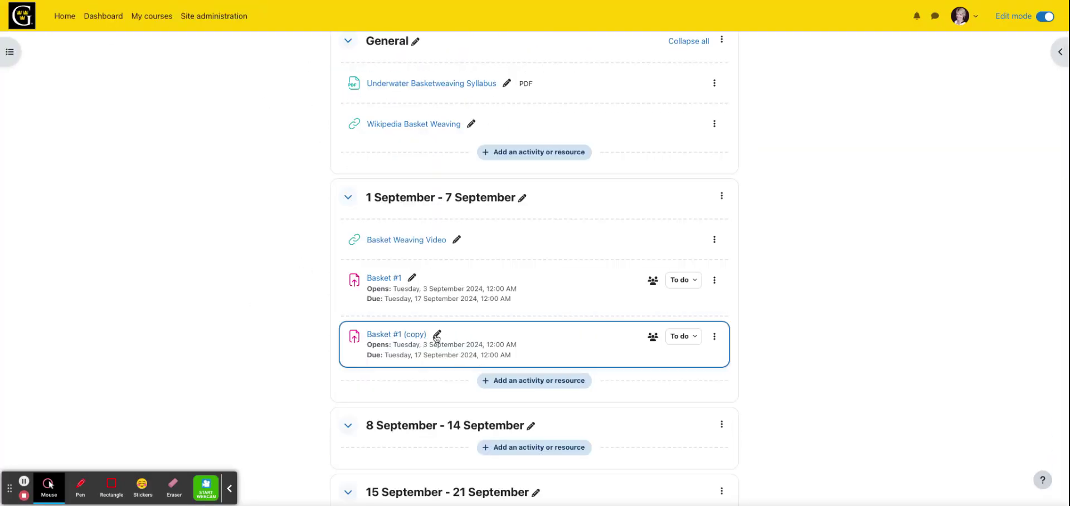
pyautogui.click(438, 335)
pyautogui.moveTo(435, 337); pyautogui.dragTo(408, 337)
pyautogui.write('2')
pyautogui.press('Return')
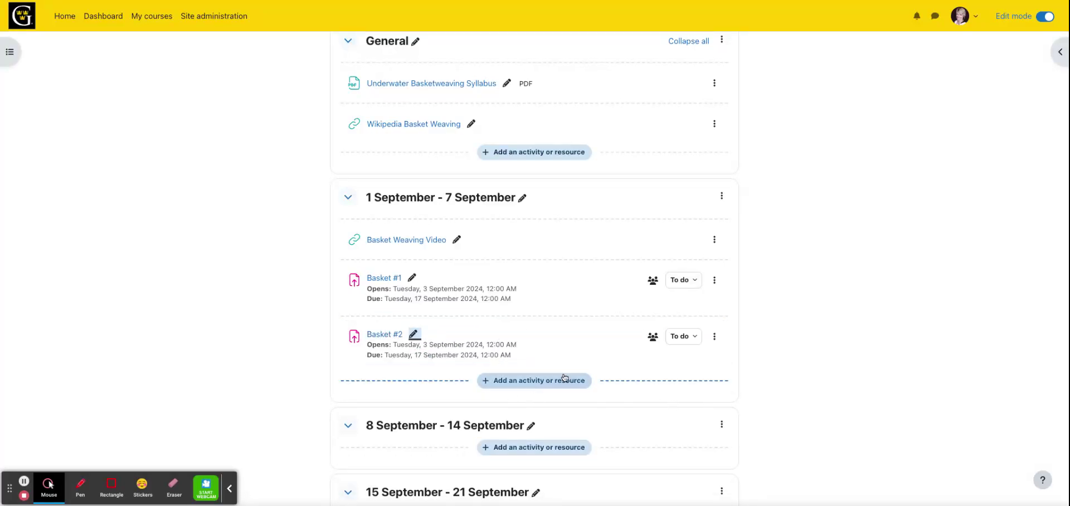
# - Move the Basket #2 assignment into the 8 September - 14 September section
pyautogui.scroll(-1, 561, 334)
pyautogui.click(557, 323)
pyautogui.moveTo(557, 323); pyautogui.dragTo(580, 398)
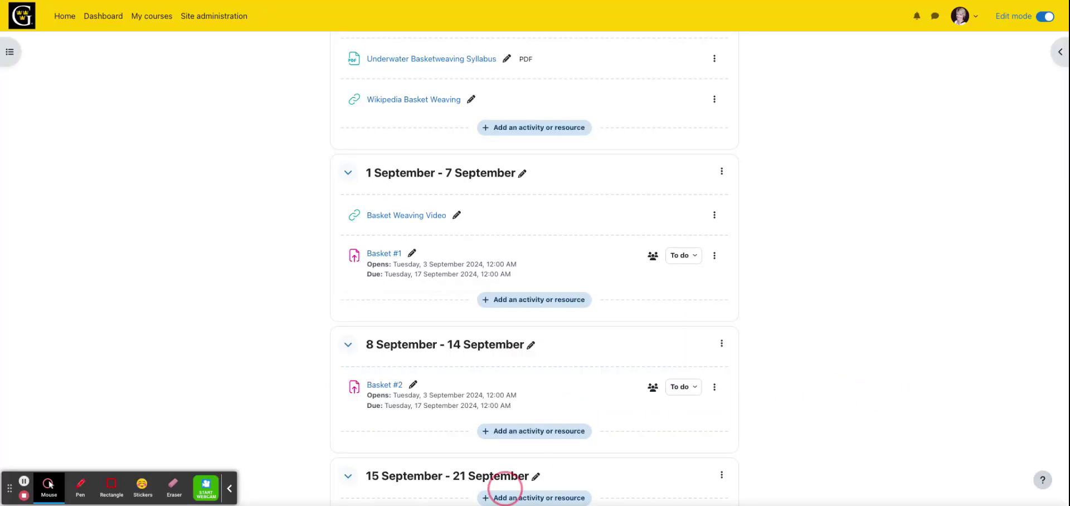